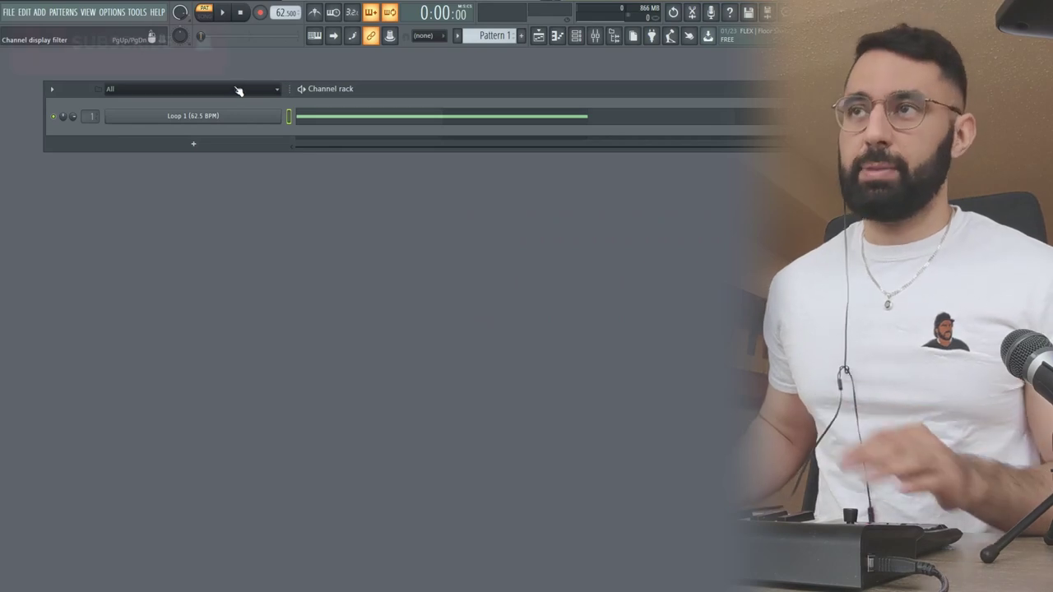
- Play the loop, open the Loop 1 piano roll with its long C5 note, then stop playback
key("space")
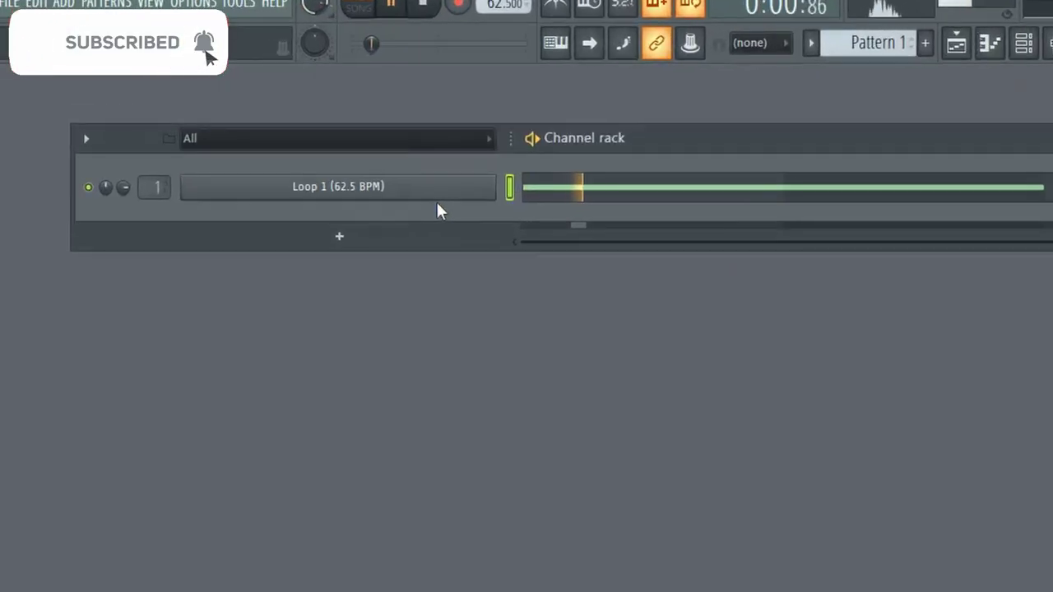
left_click(544, 195)
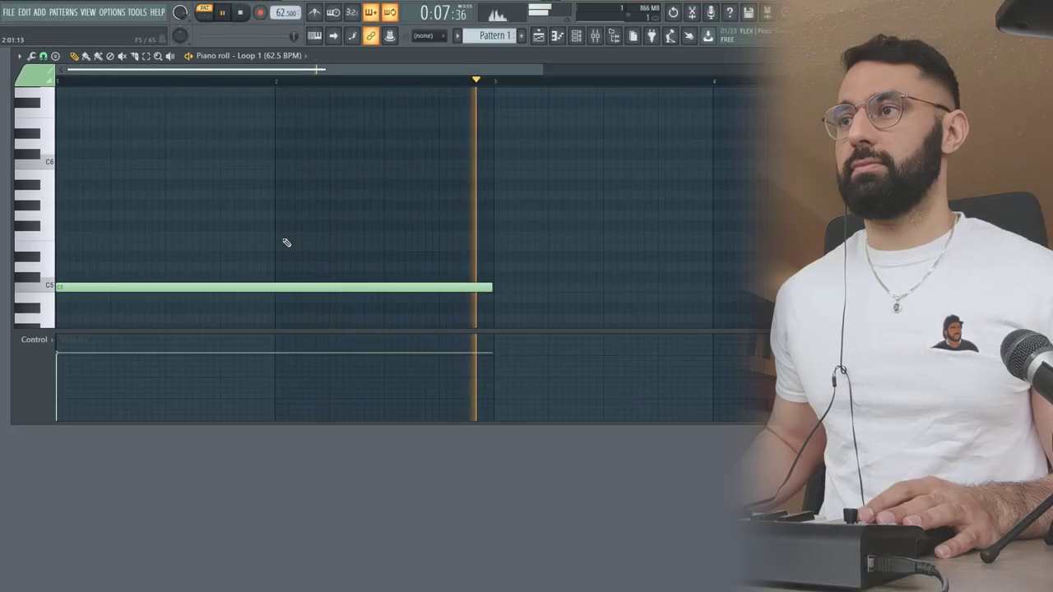
key("space")
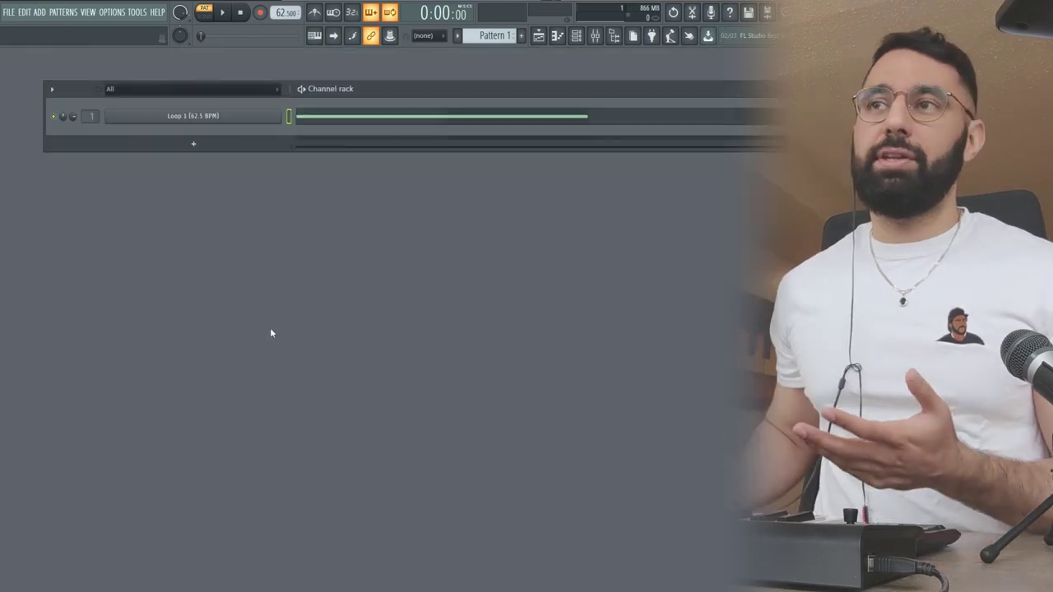
- Open the Loop 1 sample in the Edison audio editor from its channel settings
left_click(212, 116)
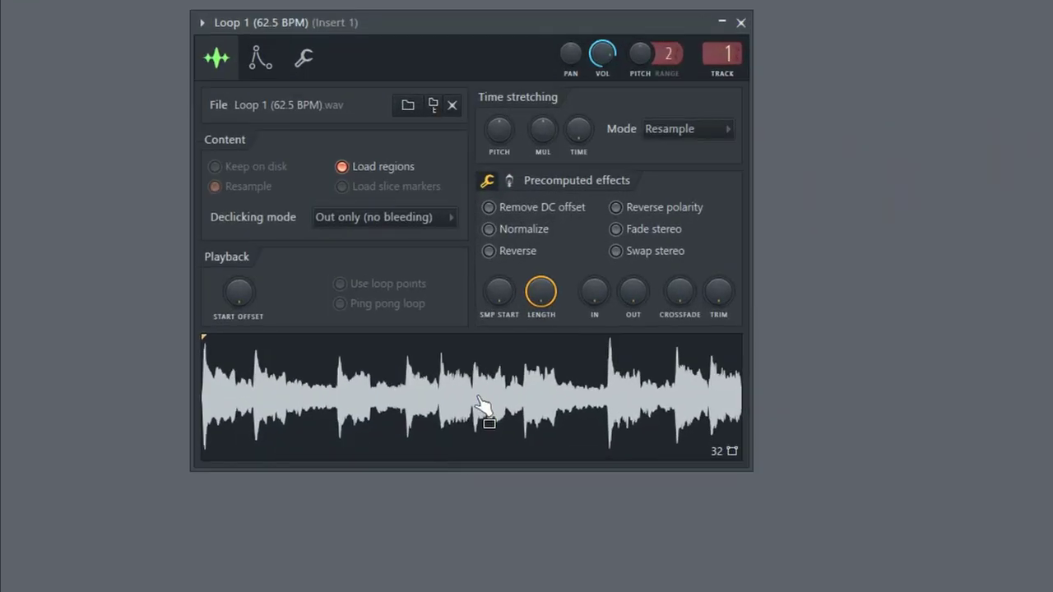
right_click(274, 422)
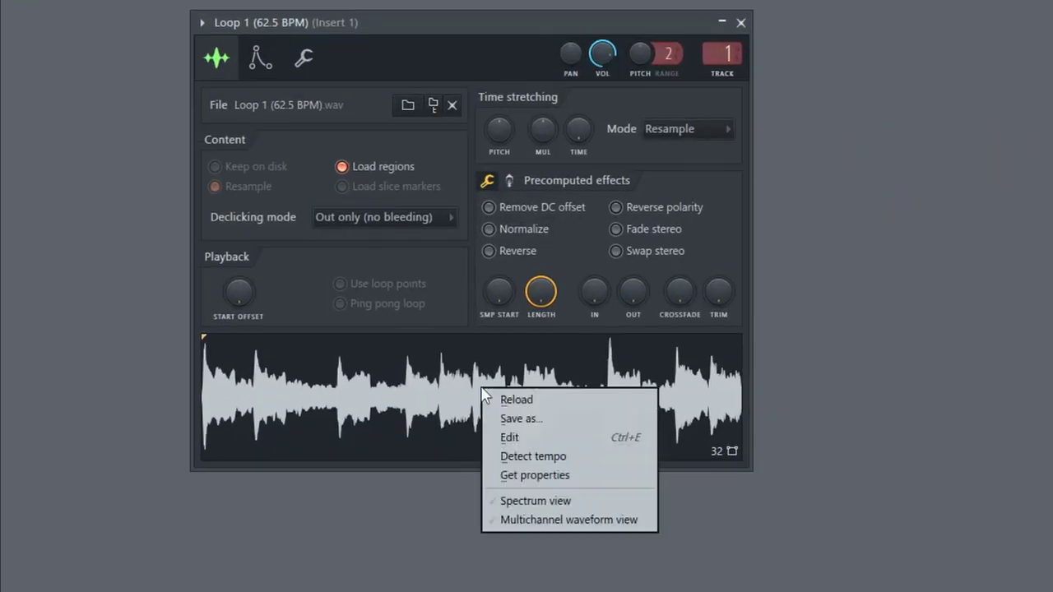
left_click(509, 432)
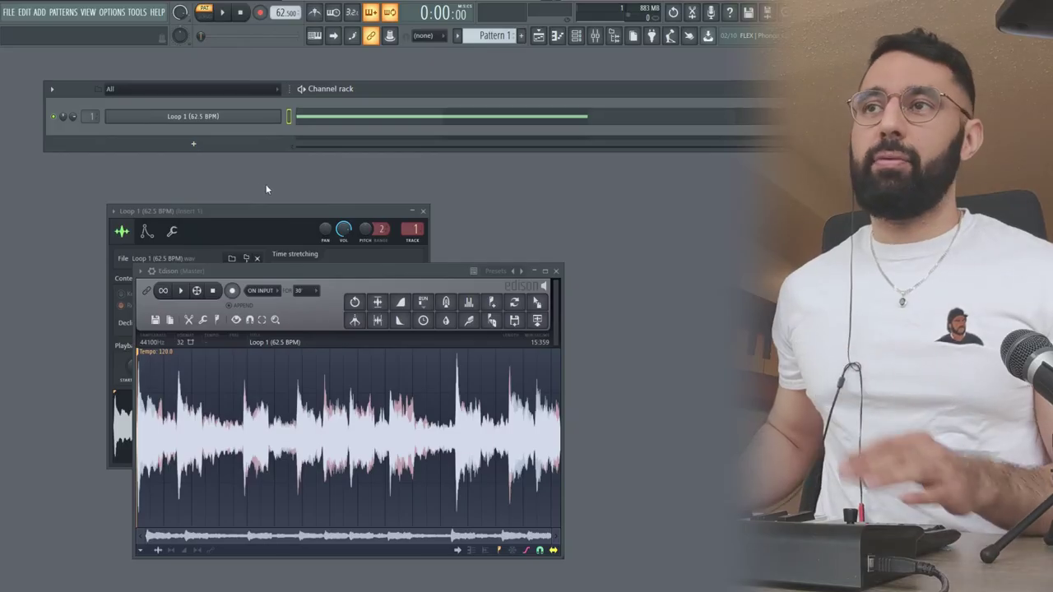
- Add a Sampler channel and dump the loop's converted notes into its piano roll
left_click(197, 130)
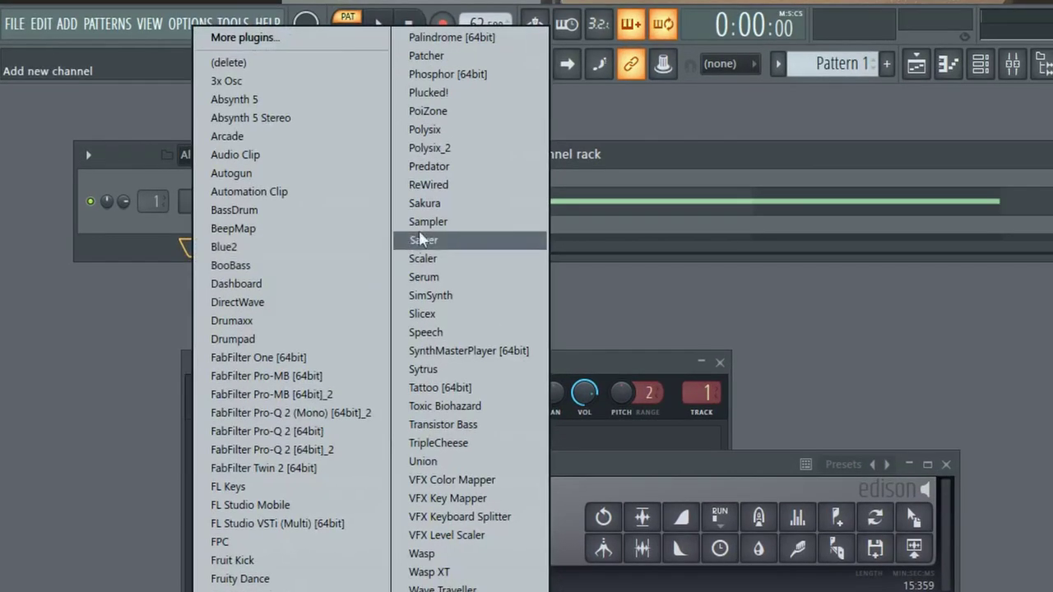
left_click(451, 226)
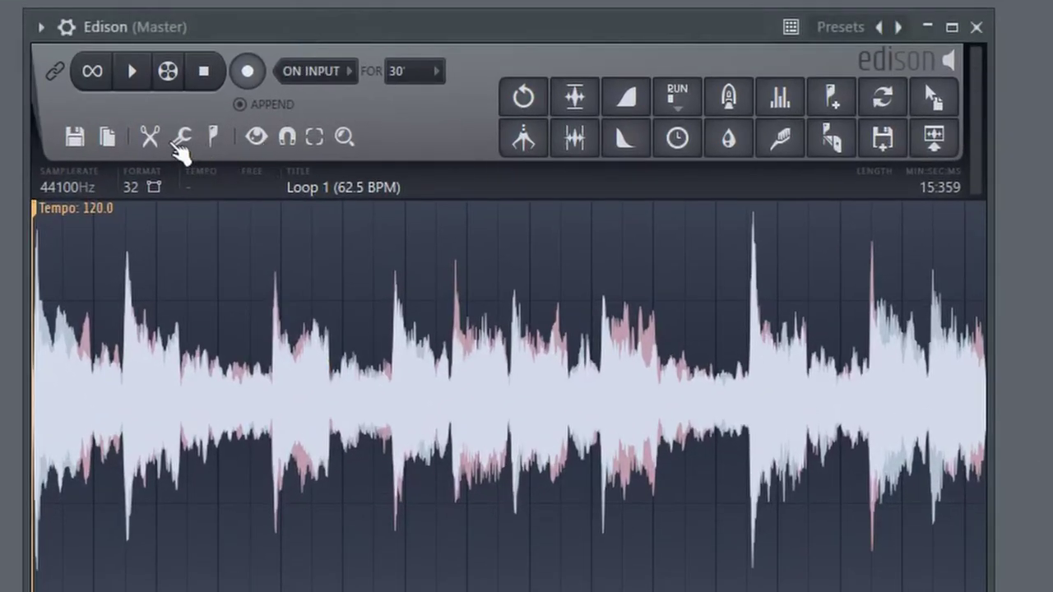
left_click(182, 136)
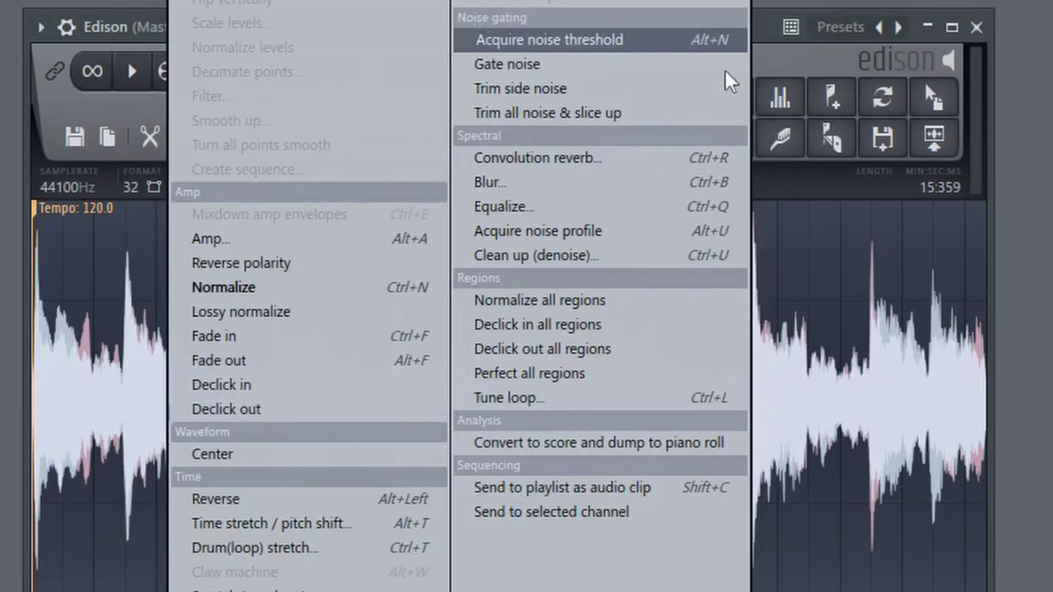
left_click(525, 446)
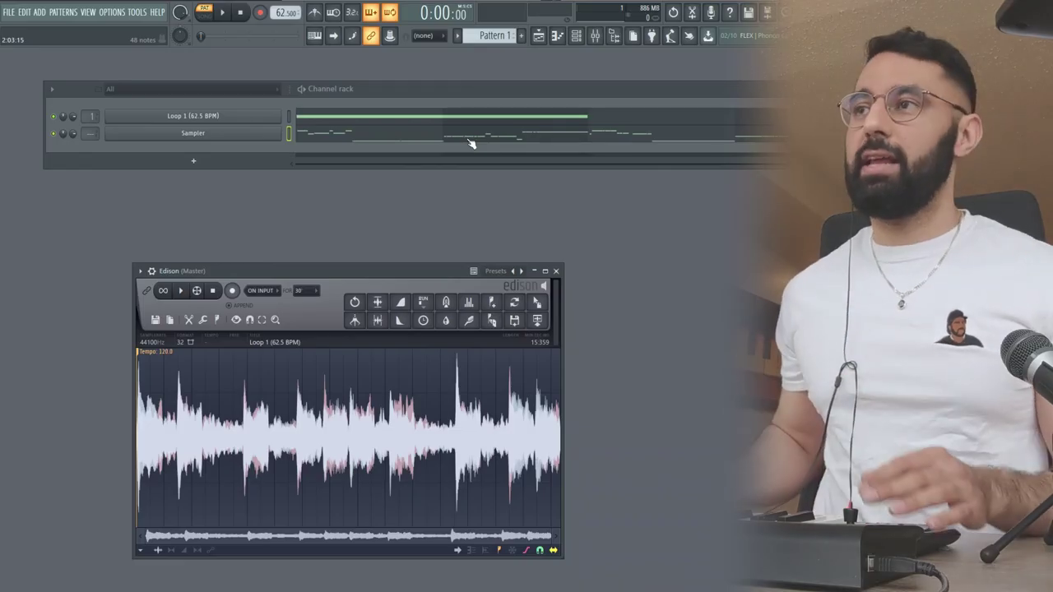
- Audition the Sampler's converted notes by selecting the low F3 pair, the C#4 run, then the long bar-2 note
left_click(472, 144)
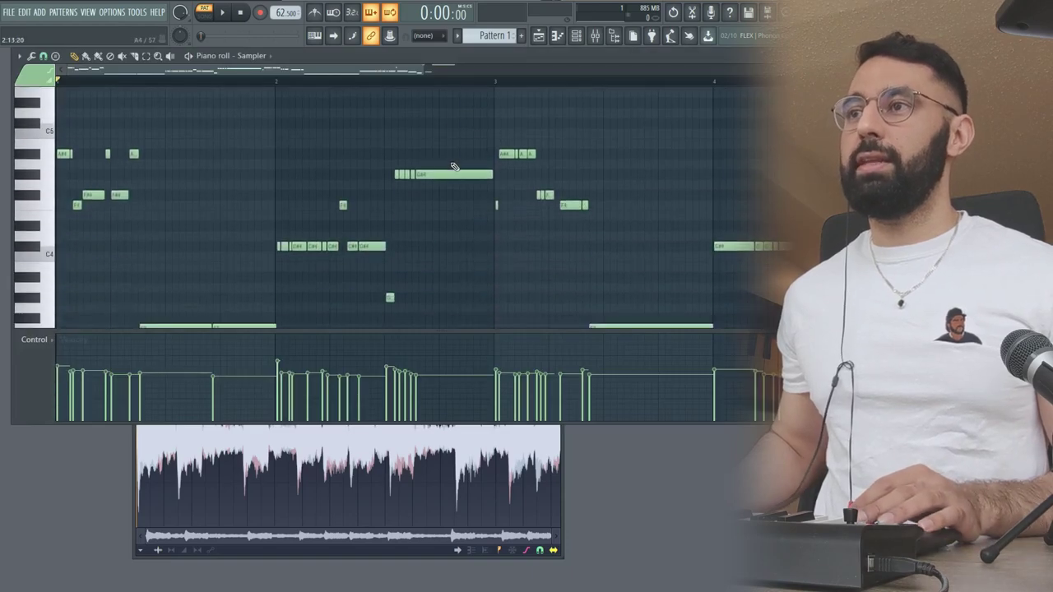
scroll(454, 167, "down", 2)
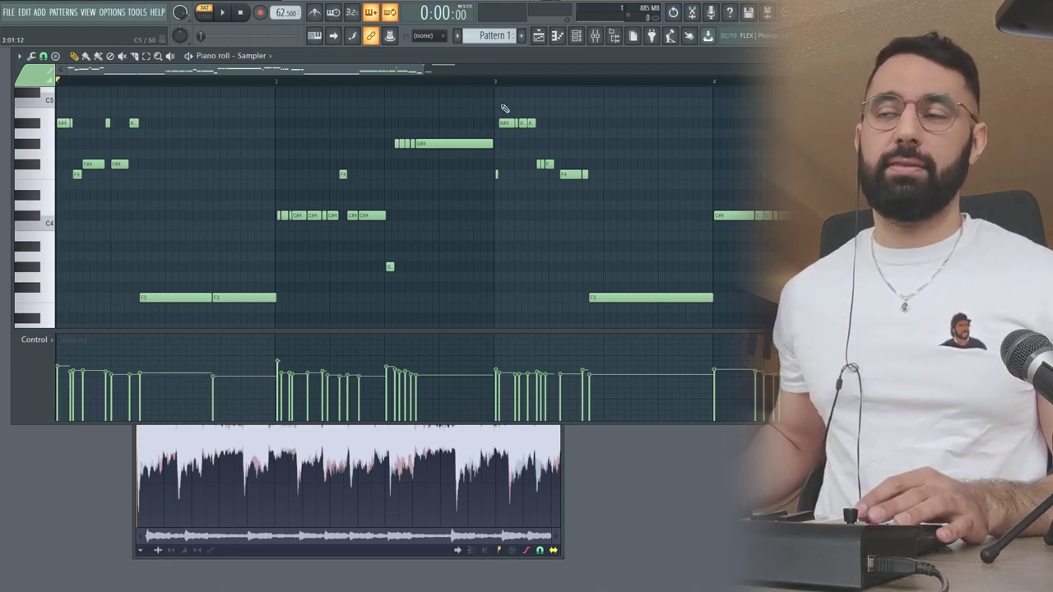
left_click_drag(117, 285, 278, 306)
left_click_drag(248, 207, 419, 224)
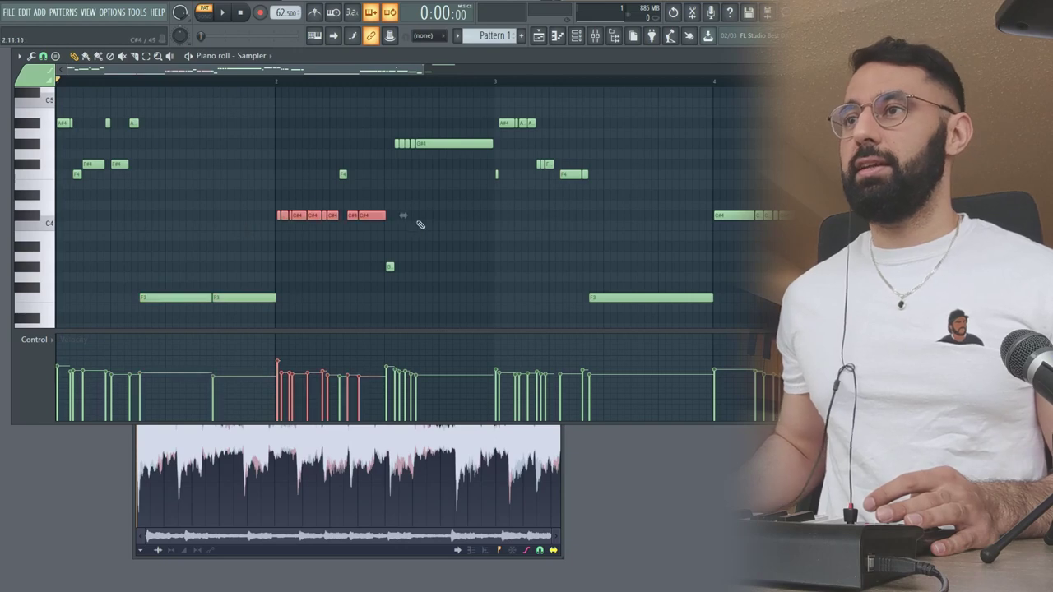
left_click_drag(395, 180, 494, 137)
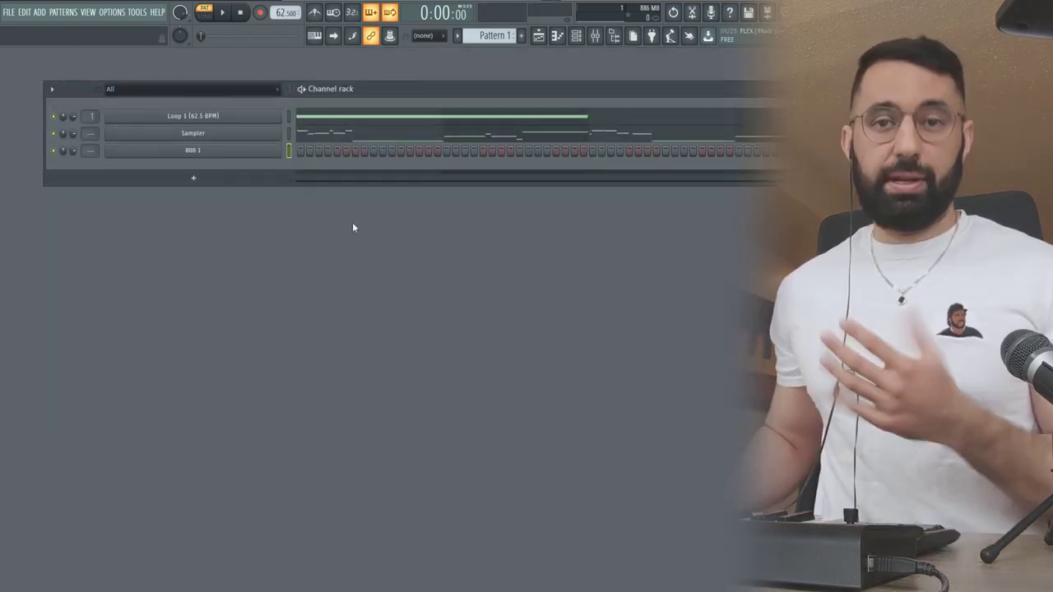
- Open the 808 1 sample in the Edison audio editor
left_click(236, 150)
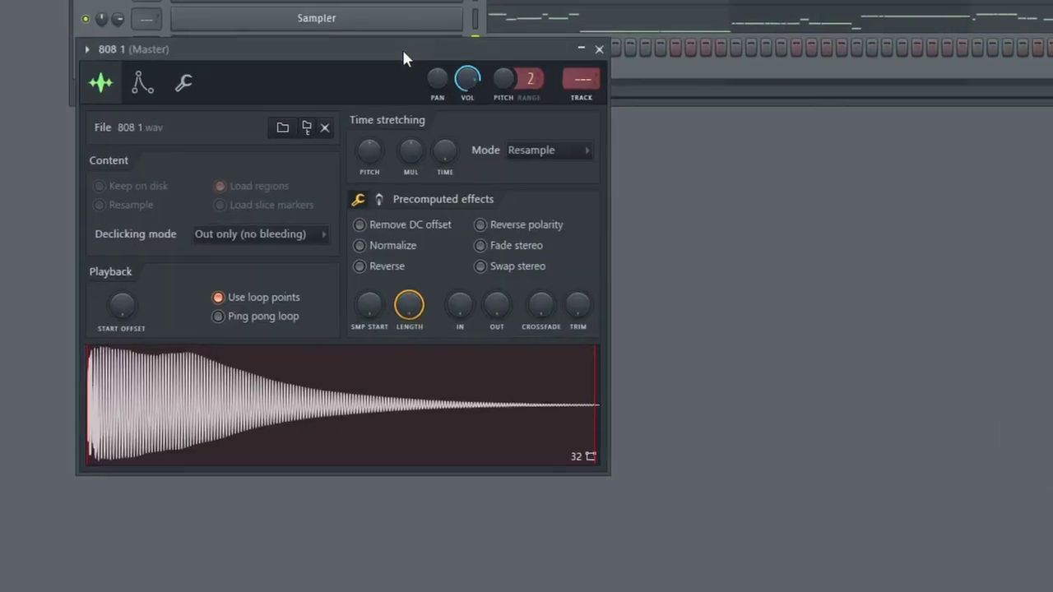
right_click(320, 397)
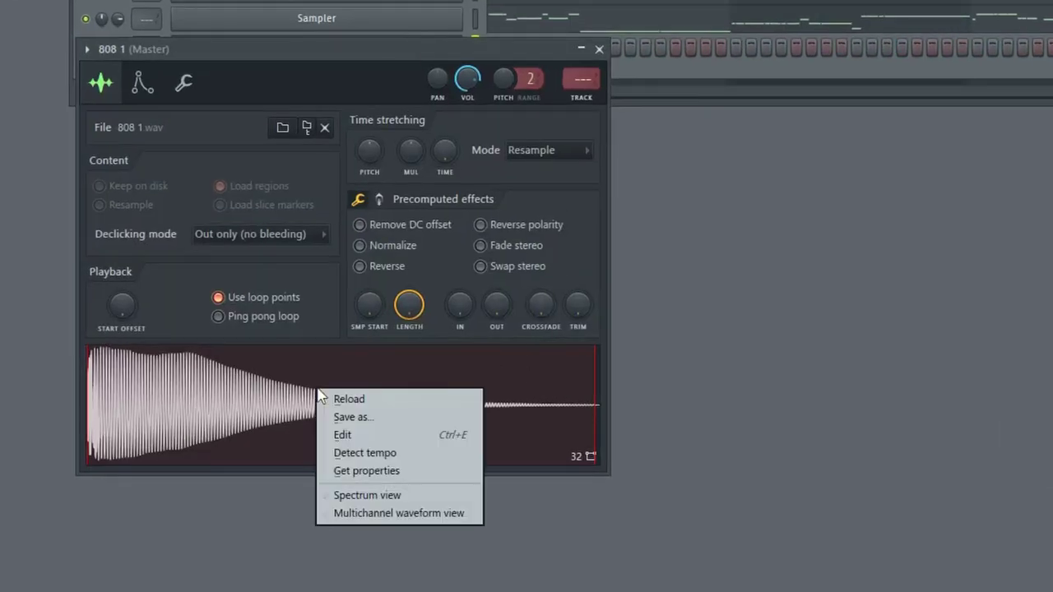
left_click(372, 435)
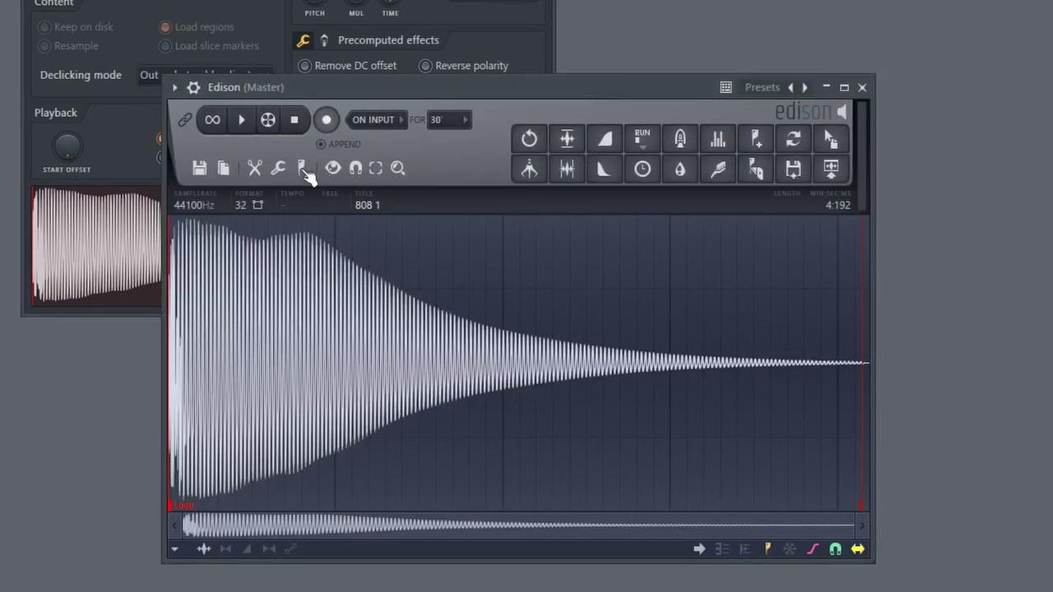
- Detect pitch regions on the 808 sample, revealing G2 and E2
left_click(303, 168)
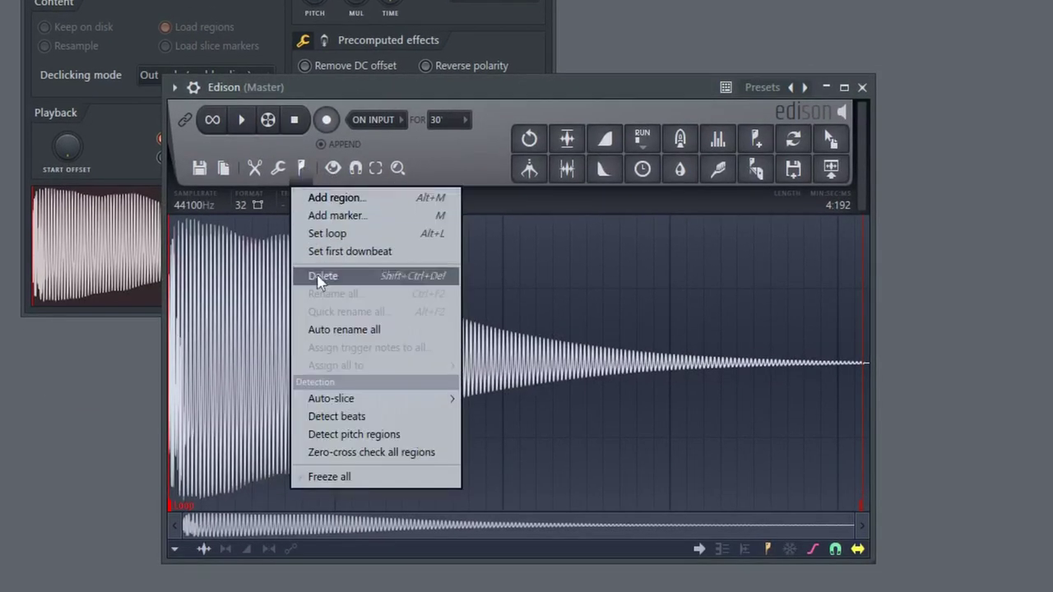
left_click(374, 436)
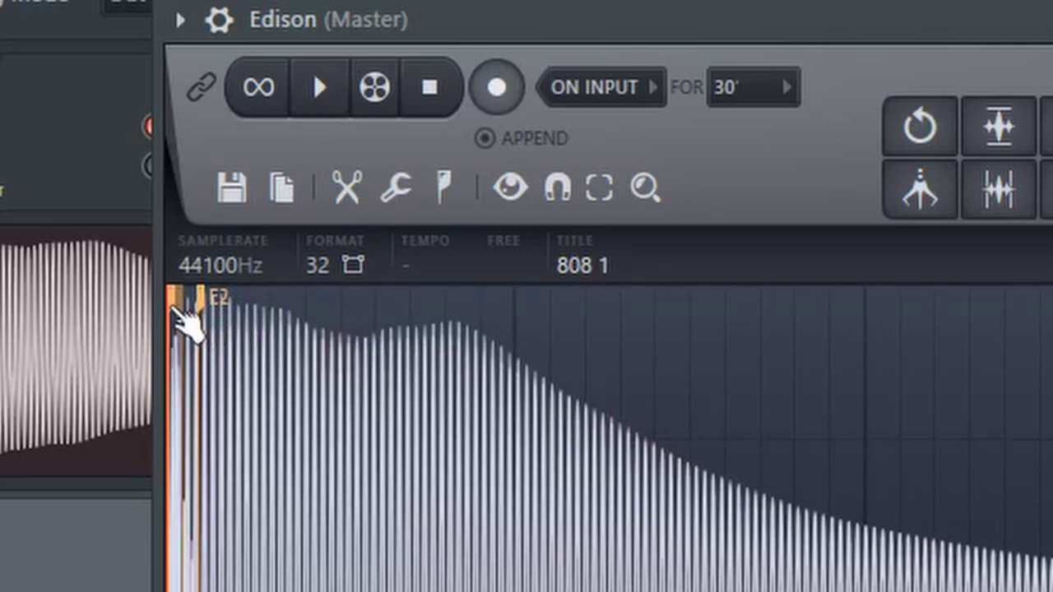
scroll(189, 331, "up", 1)
scroll(189, 332, "up", 4)
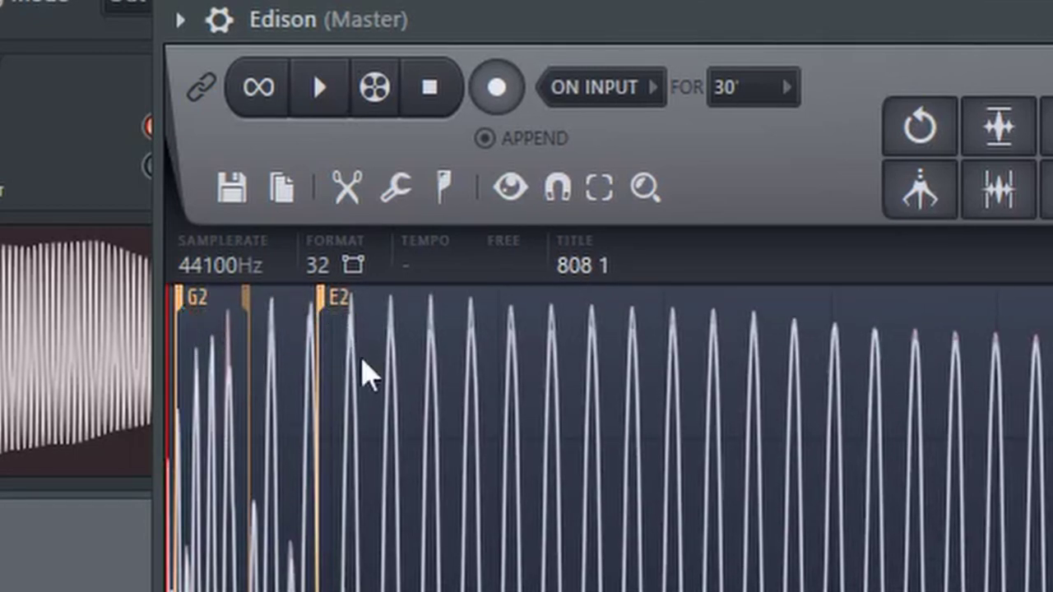
scroll(329, 527, "down", 5)
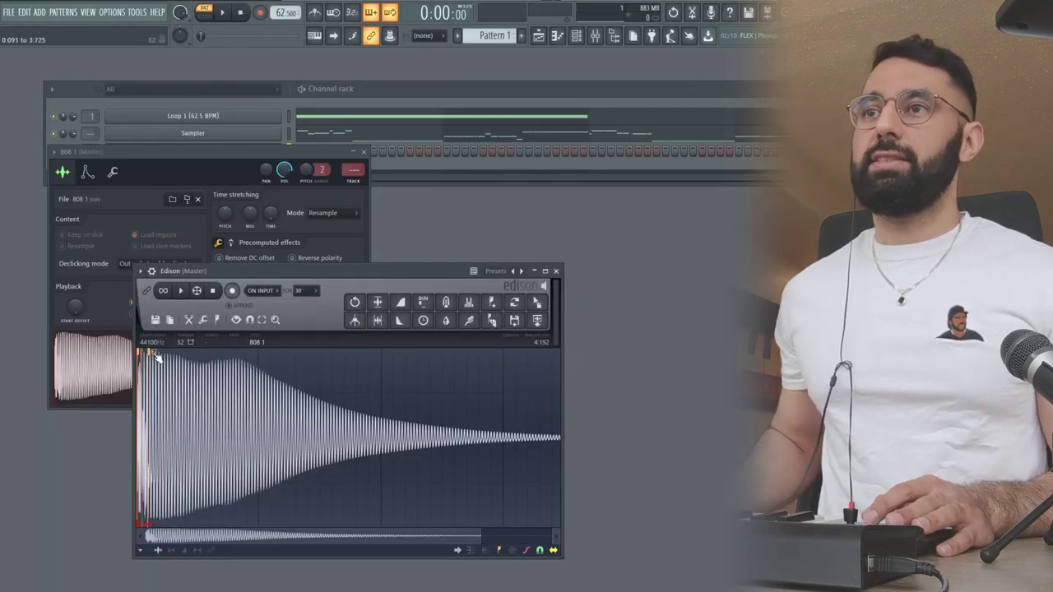
- On the 808 1 channel's Miscellaneous functions tab, change the root note from C5 to E5
left_click(226, 164)
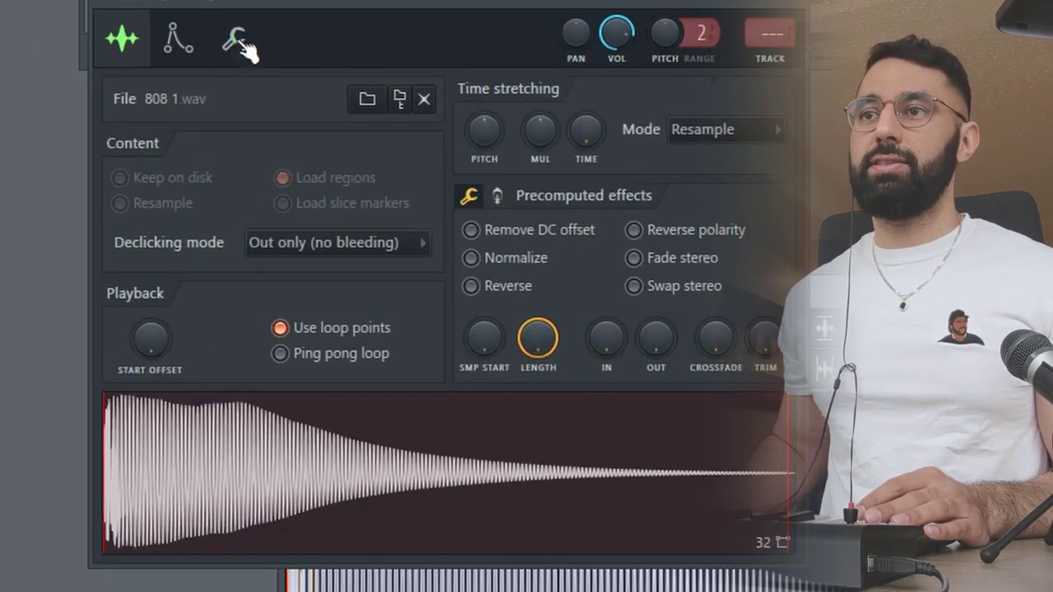
left_click(237, 41)
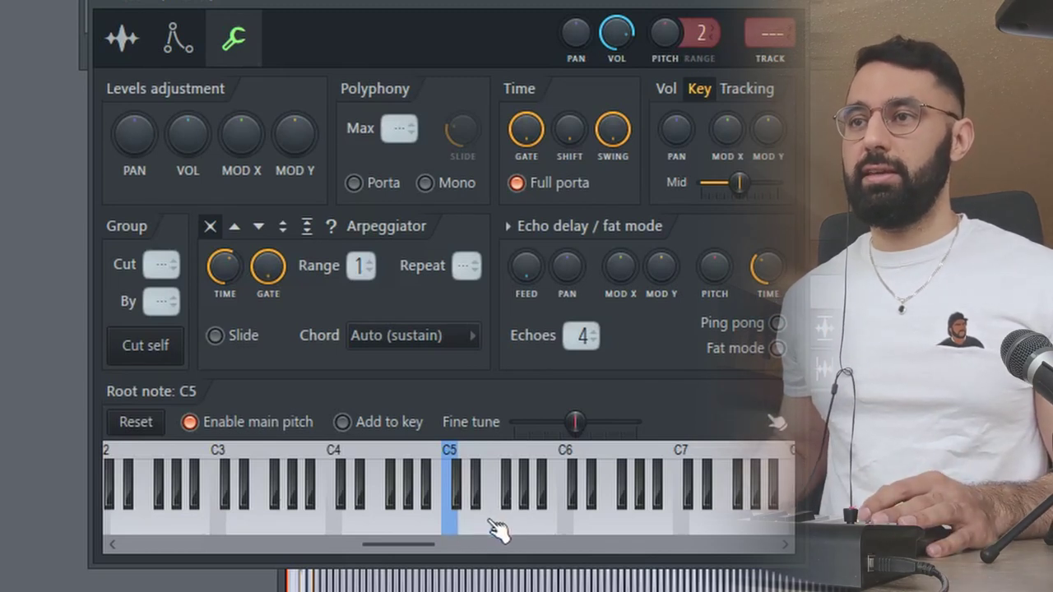
left_click(491, 524)
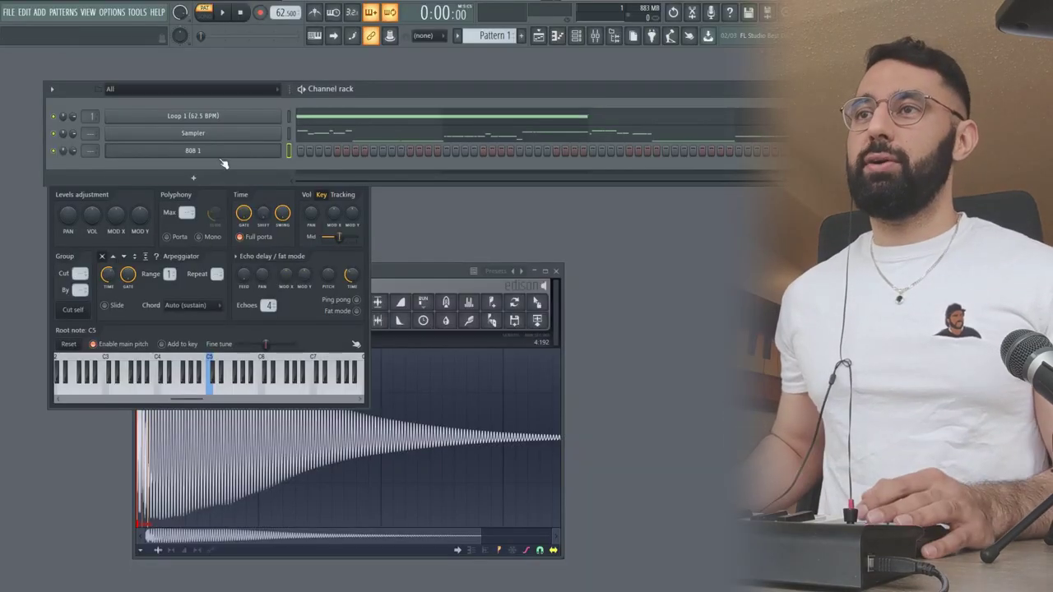
- Open the 808 1 piano roll, then tune the sample's time-stretch pitch down toward -400 cents
right_click(220, 150)
left_click(306, 151)
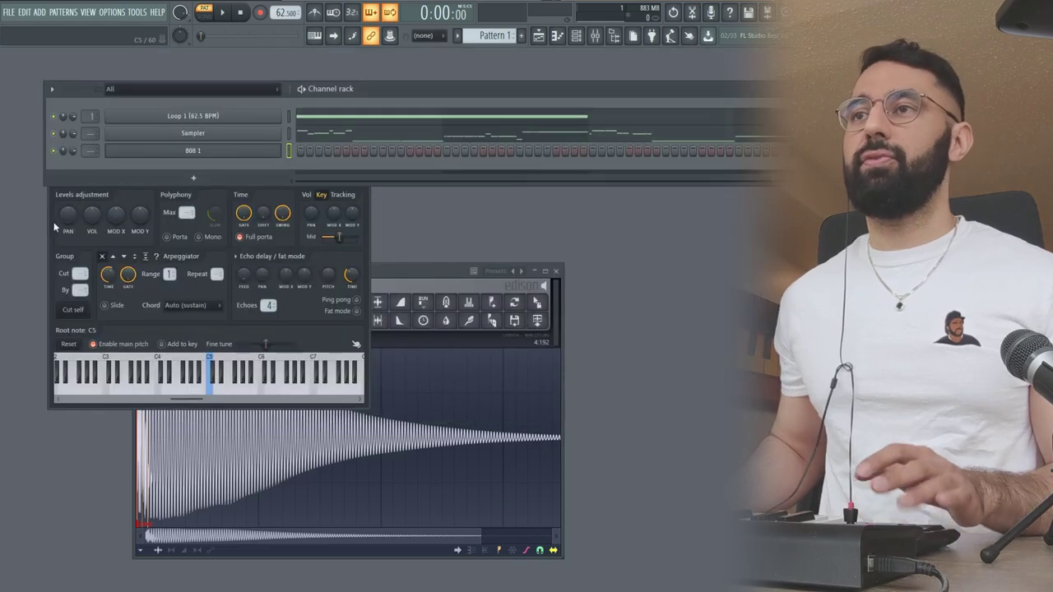
left_click(62, 172)
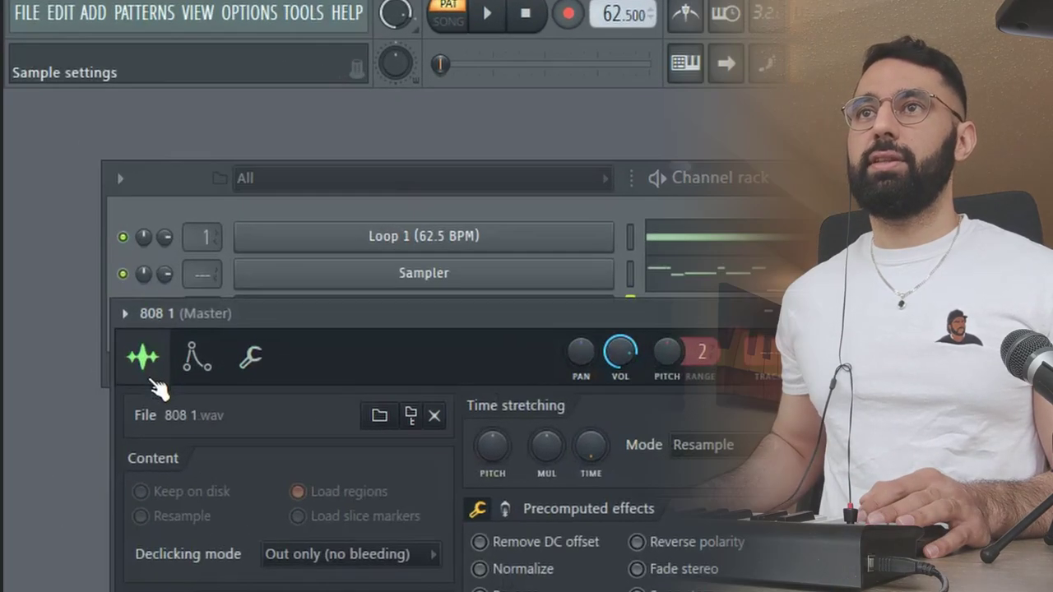
left_click_drag(497, 441, 497, 446)
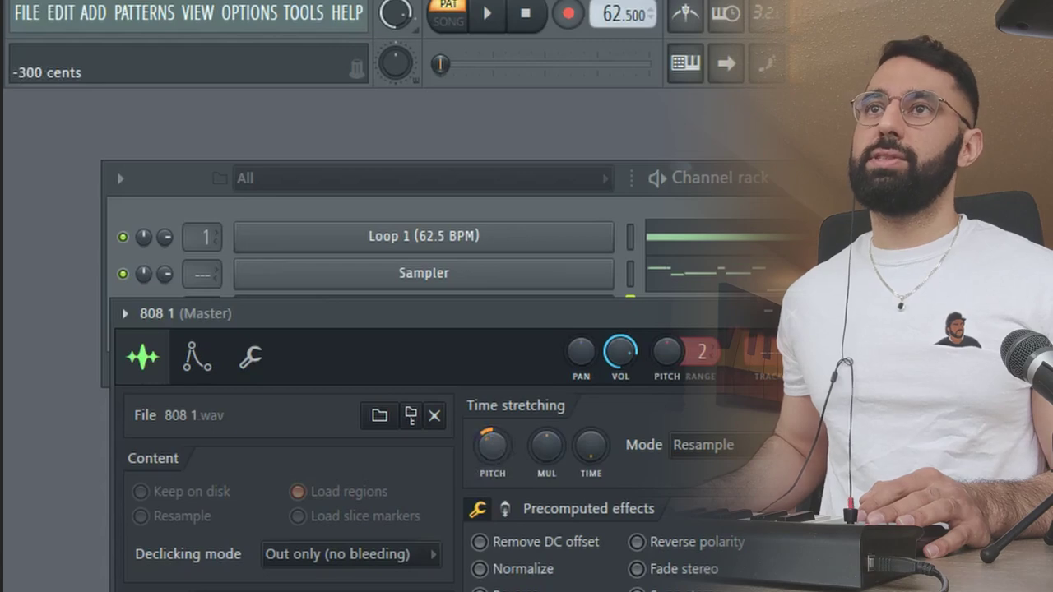
left_click_drag(496, 446, 495, 442)
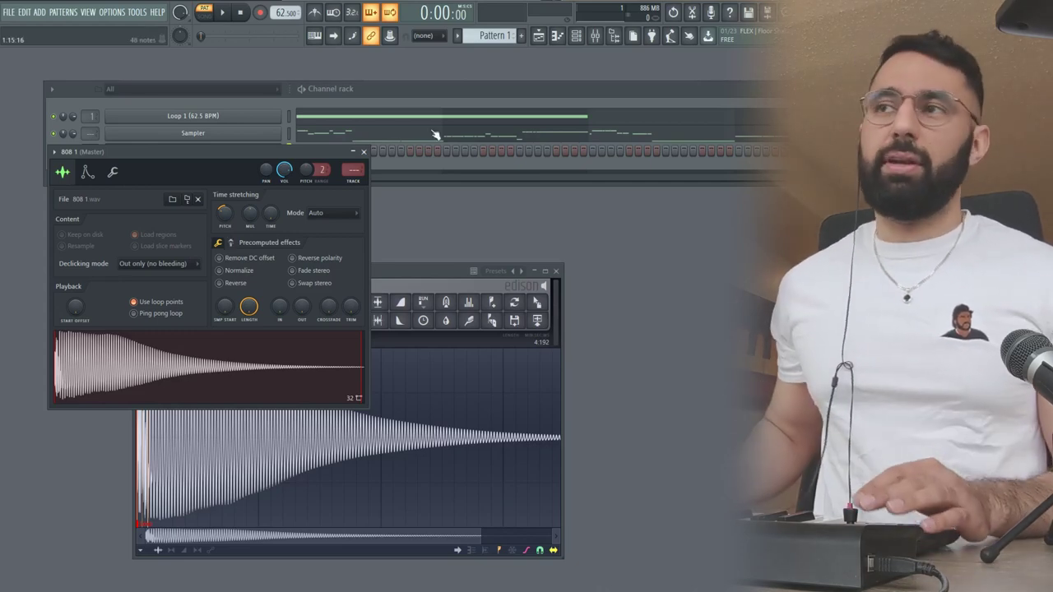
- Delete the second F3 and the short notes at the start and around bar 2, leaving four long notes
left_click(325, 133)
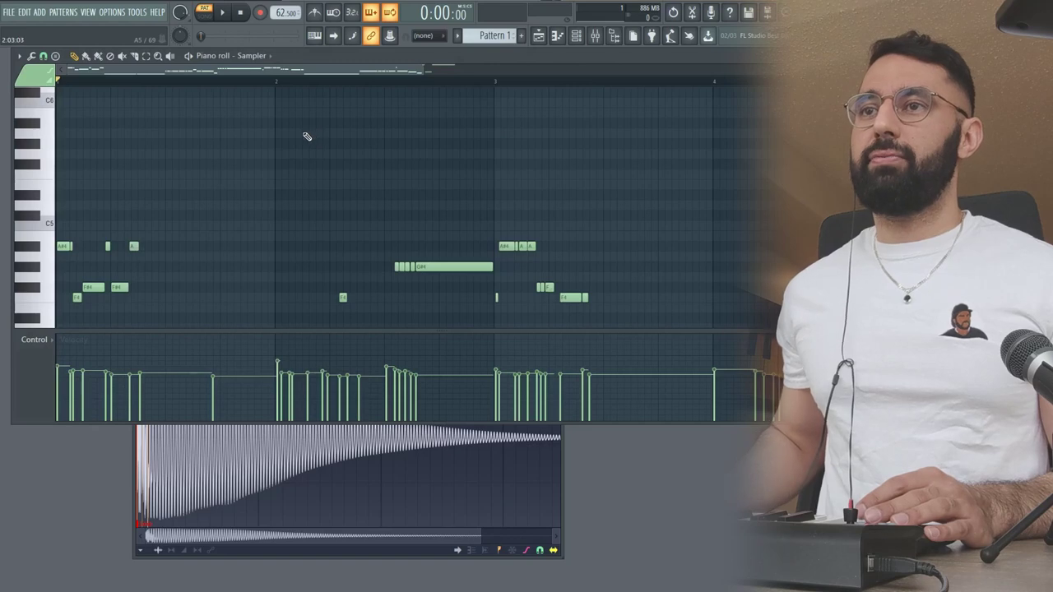
scroll(306, 136, "down", 3)
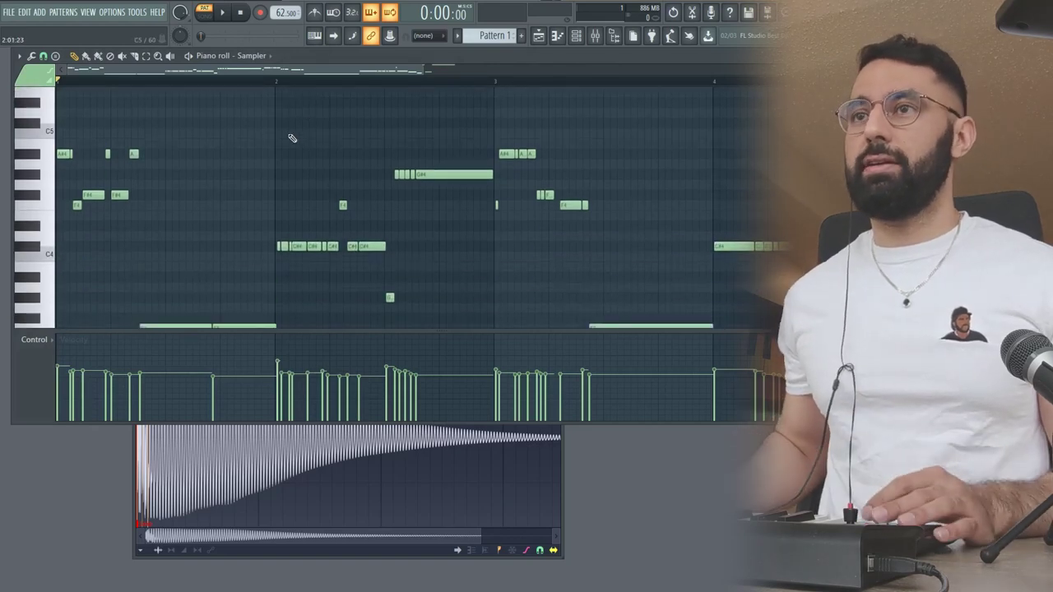
scroll(291, 139, "down", 1)
left_click_drag(487, 98, 12, 307)
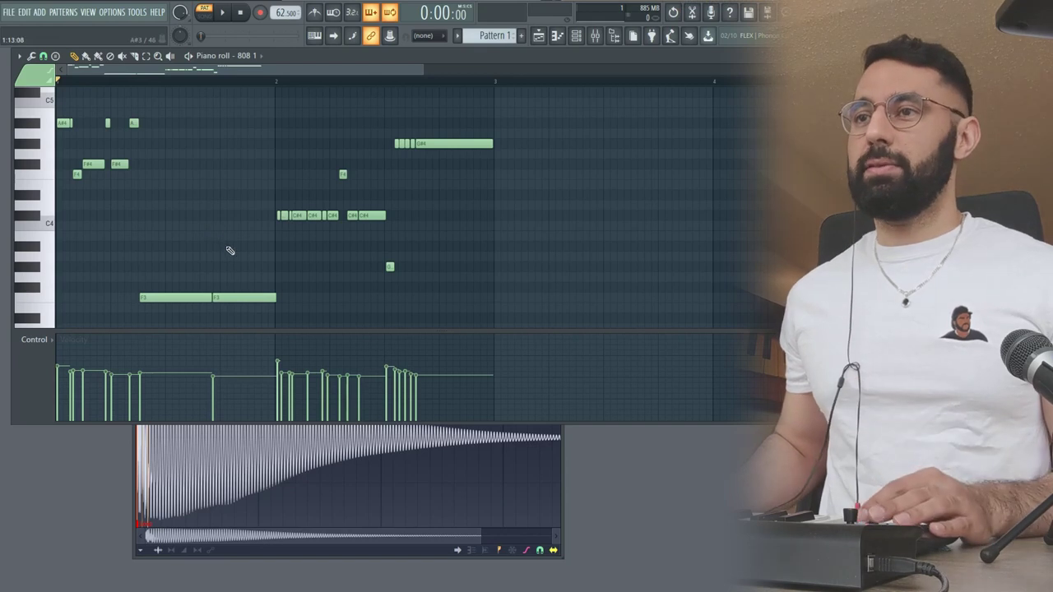
right_click(216, 297)
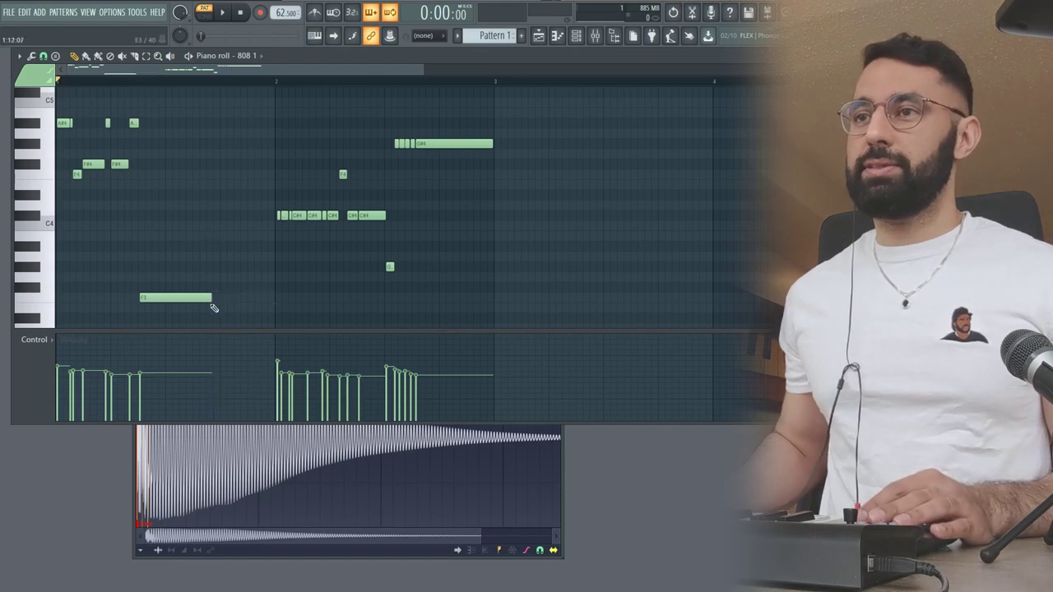
right_click(297, 215)
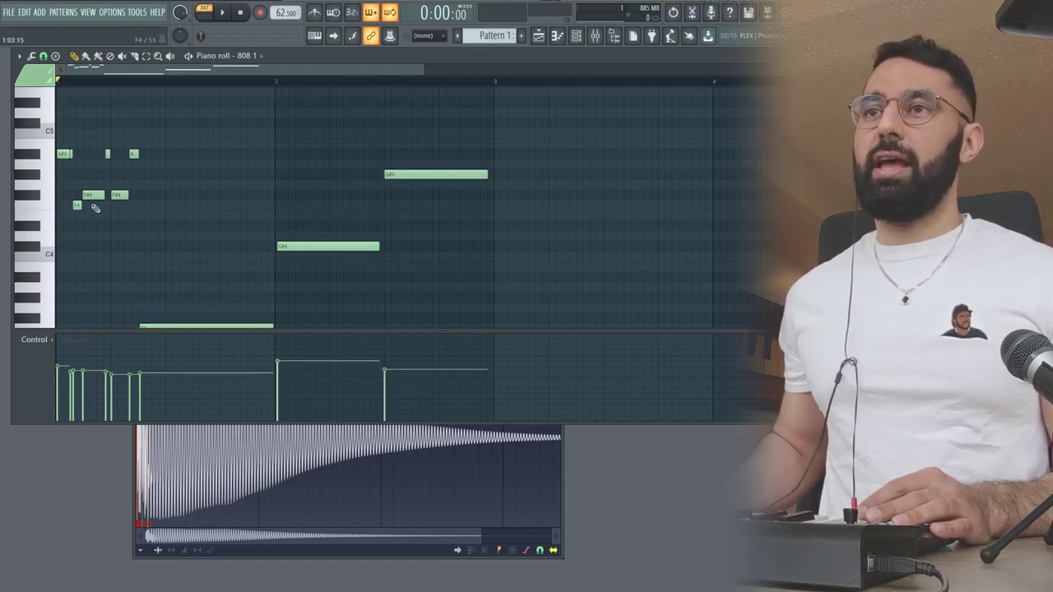
right_click(107, 156)
right_click(134, 154)
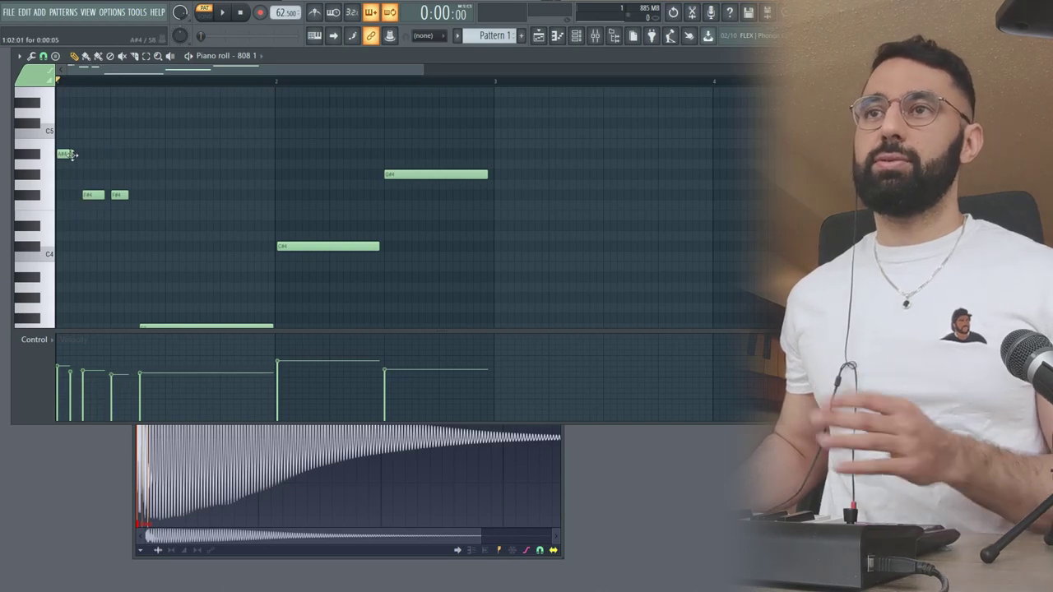
right_click(70, 155)
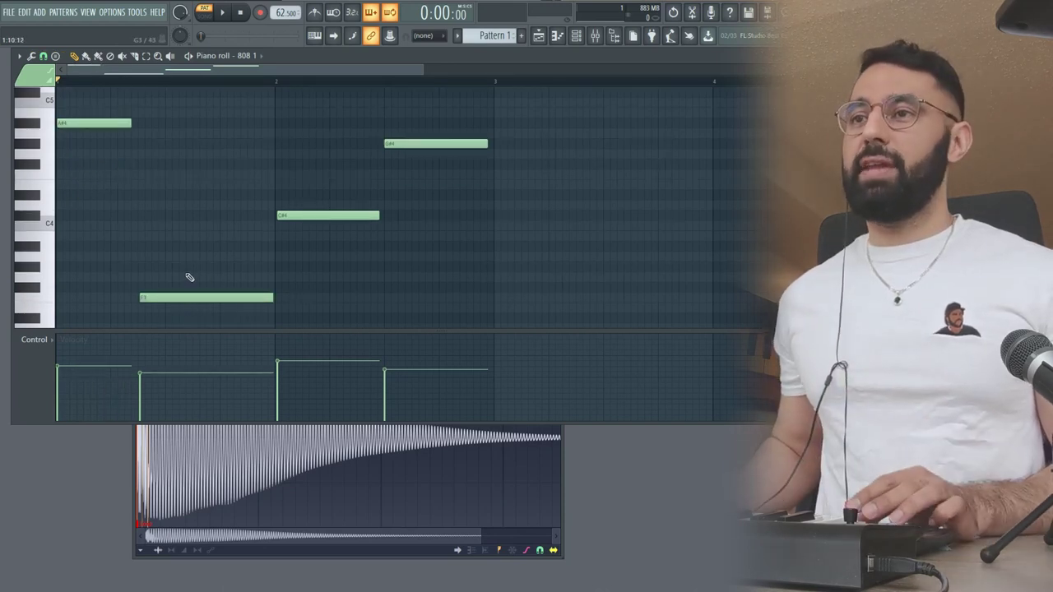
- Raise the F3 note, then the whole pattern, by an octave and play it back
left_click(206, 297)
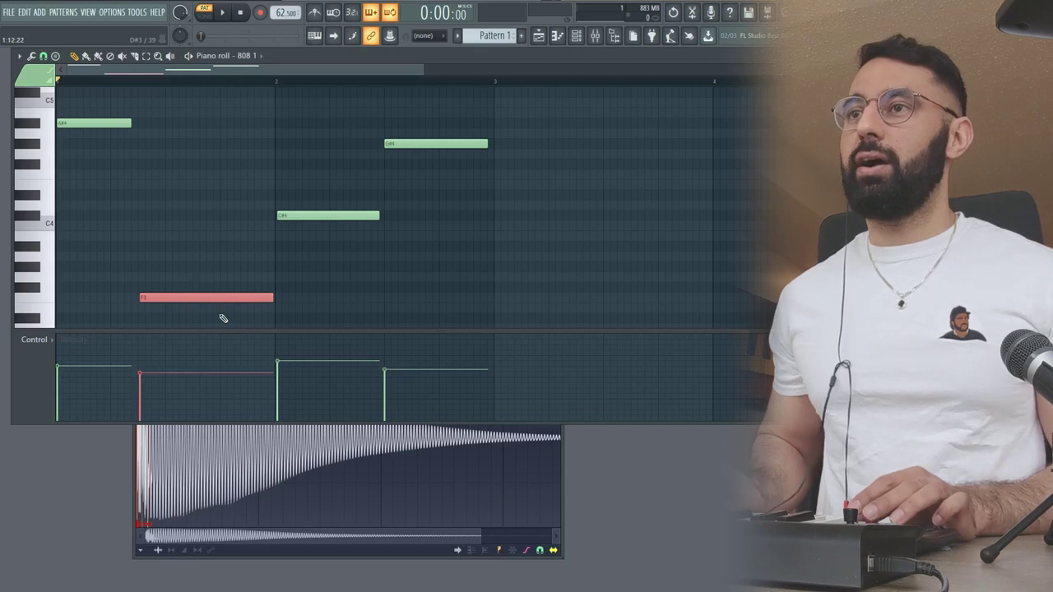
key("ctrl+Up")
scroll(223, 317, "up", 3)
key("ctrl+a")
key("ctrl+Up")
scroll(307, 200, "up", 3)
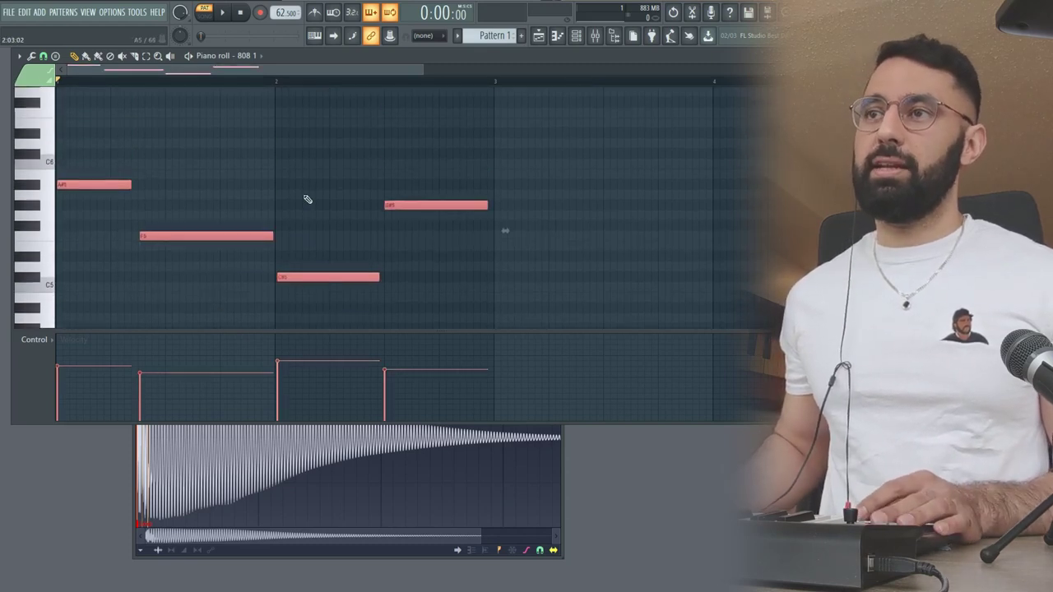
key("space")
key("ctrl+d")
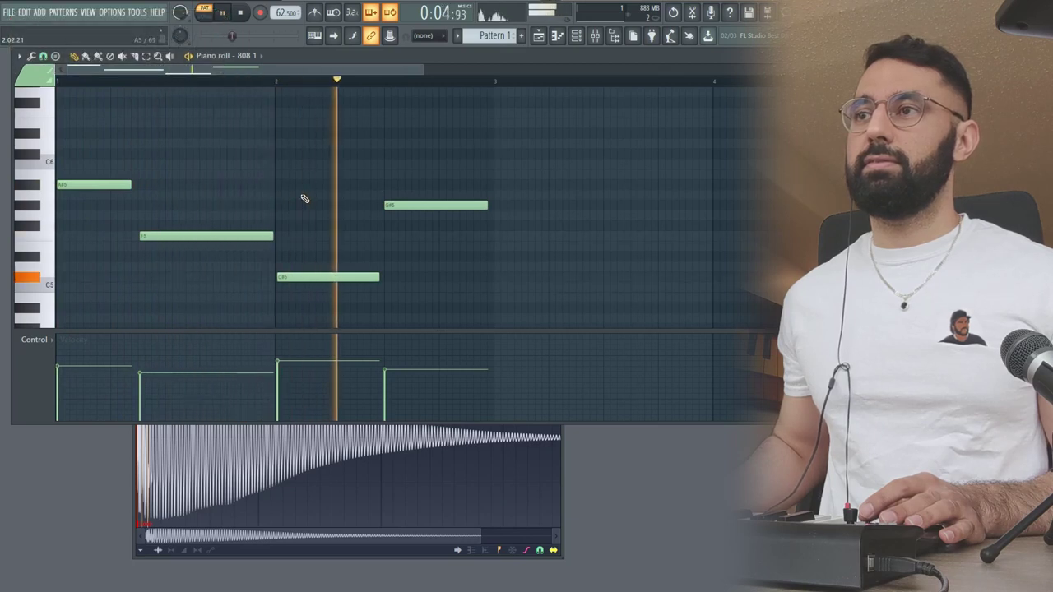
- Move the opening A#5 note by ear, trying G#5 and settling on F#5
key("space")
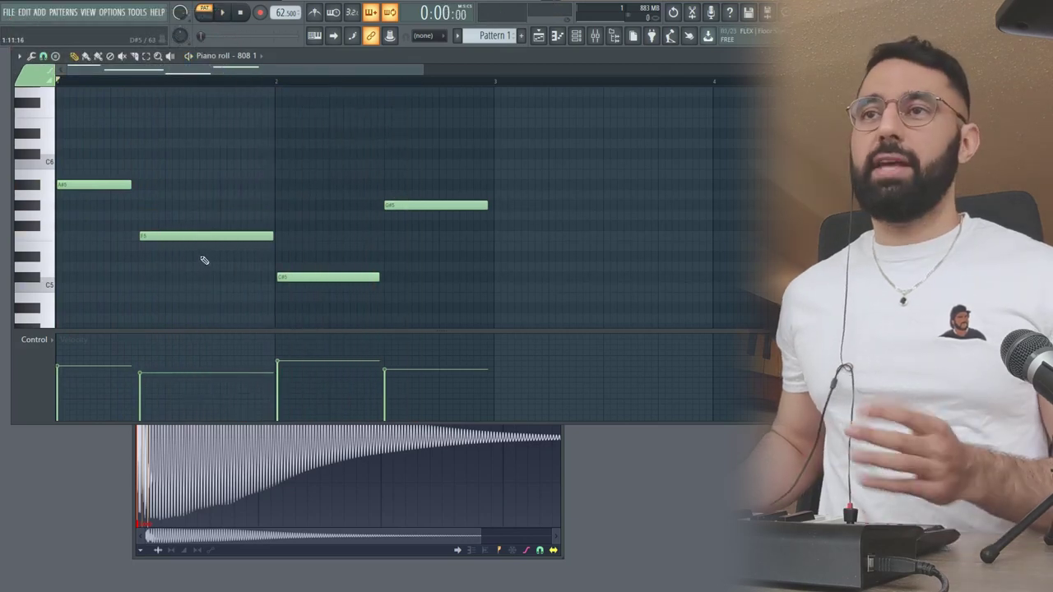
left_click_drag(106, 185, 99, 230)
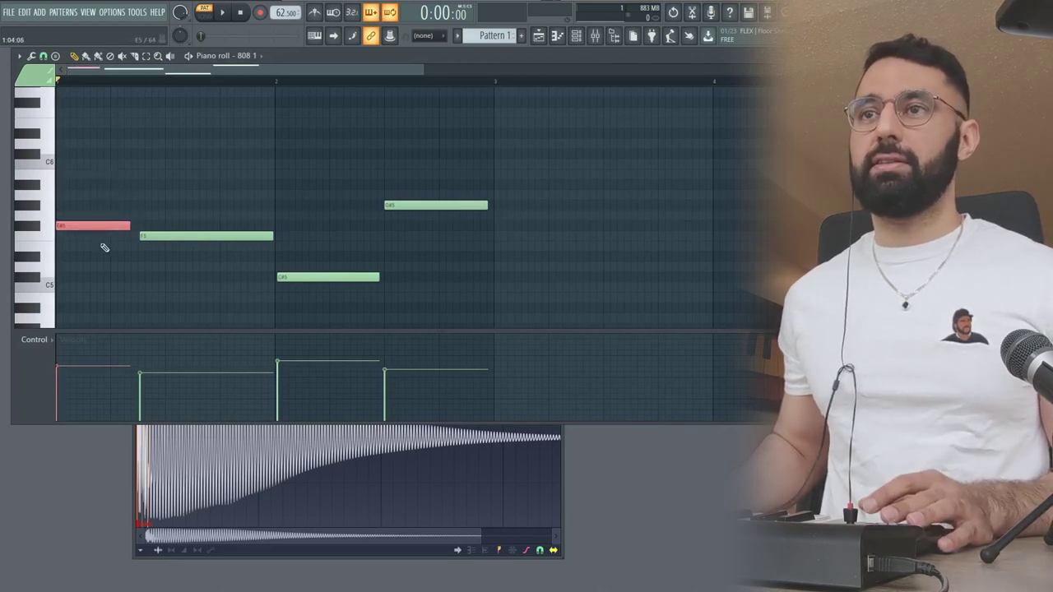
key("space")
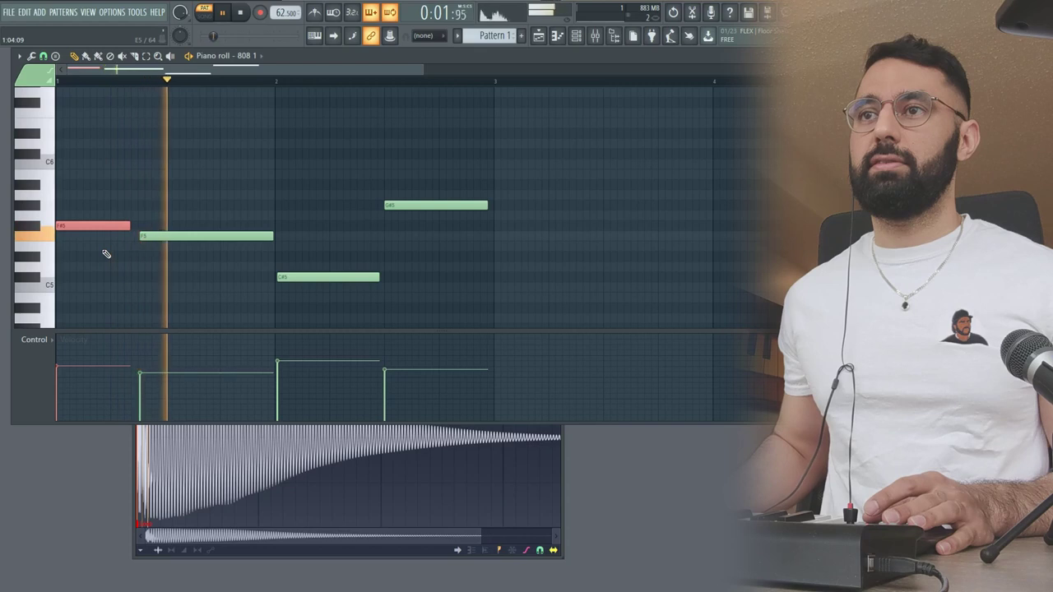
key("space")
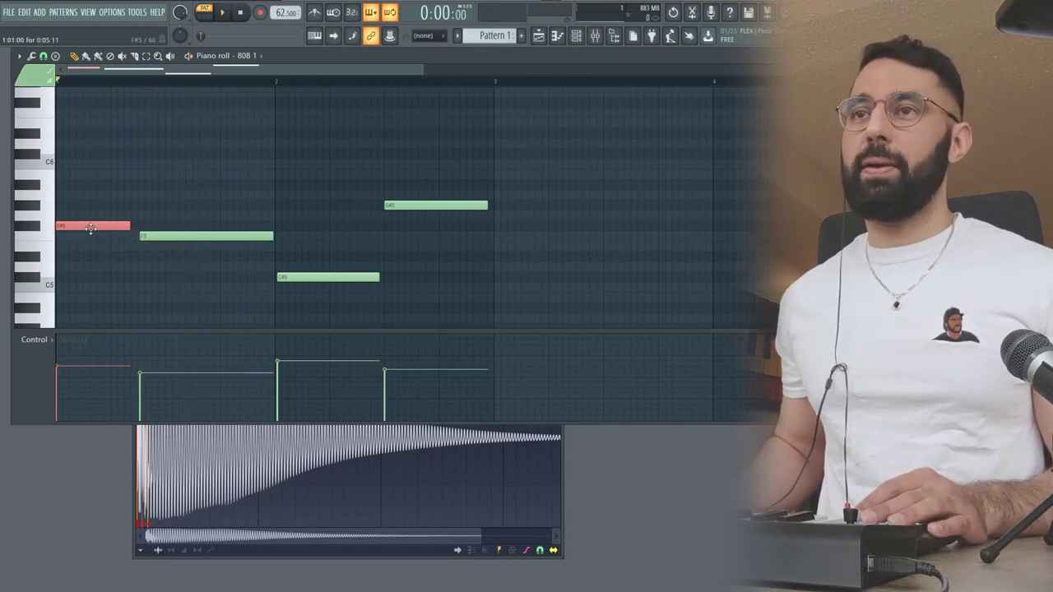
left_click_drag(91, 228, 91, 187)
key("space")
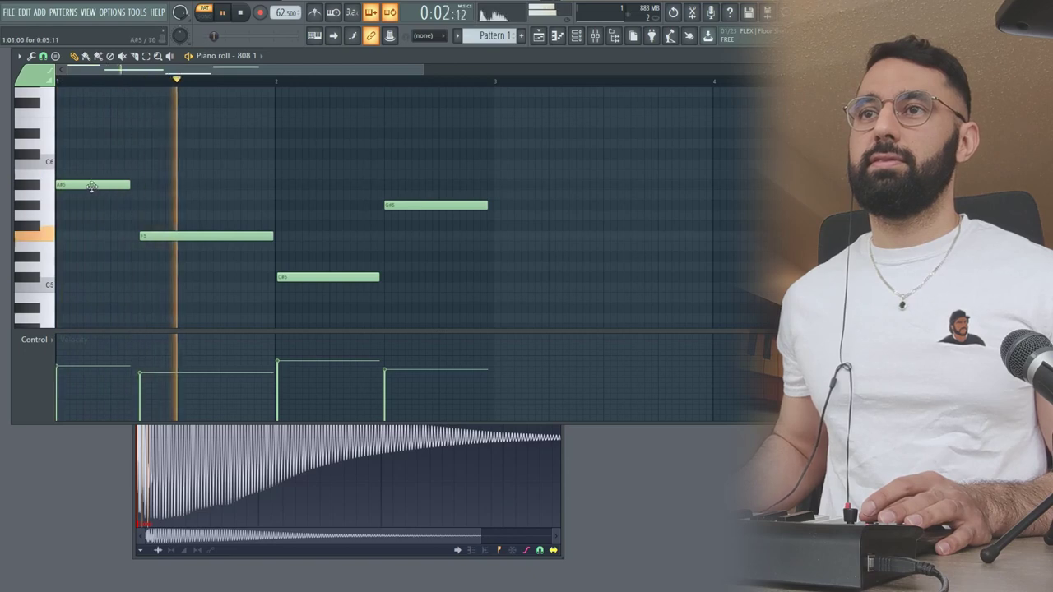
left_click_drag(94, 183, 93, 225)
key("space")
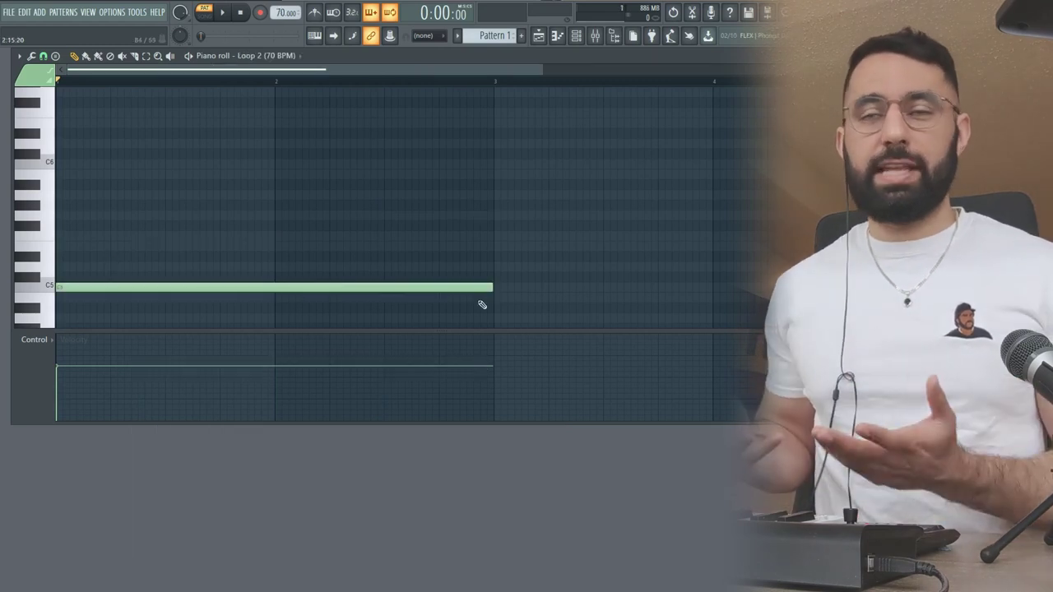
- Play and stop the Loop 2 (70 BPM) note, then close its piano roll with F7
key("space")
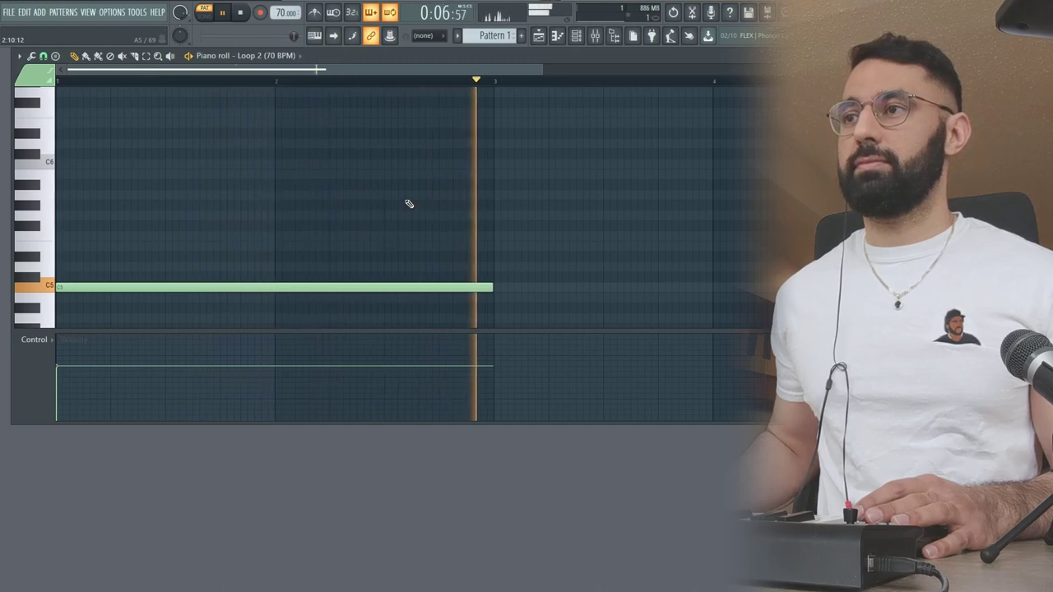
key("space")
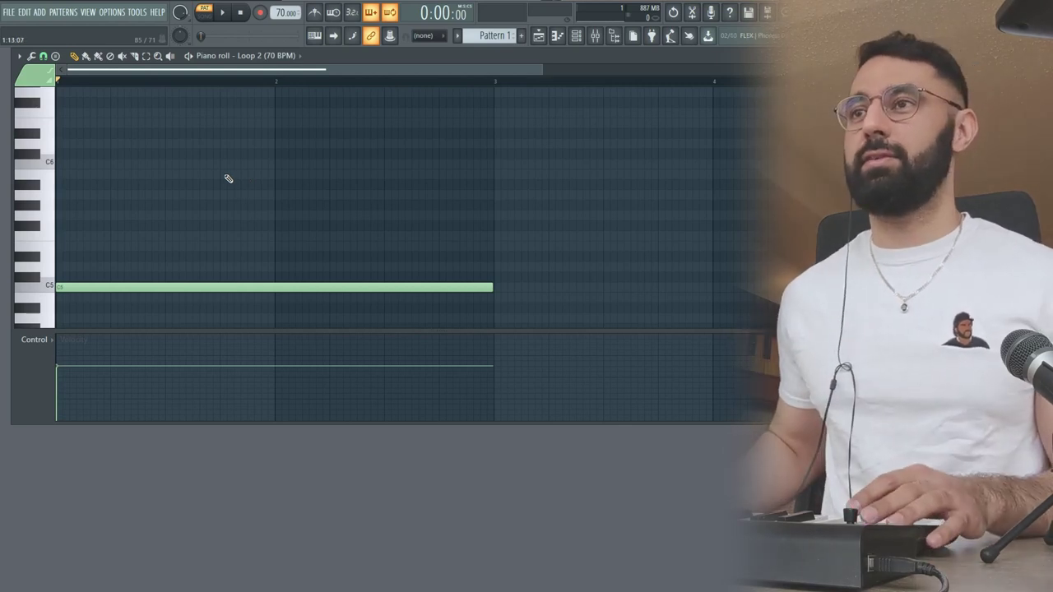
key("F7")
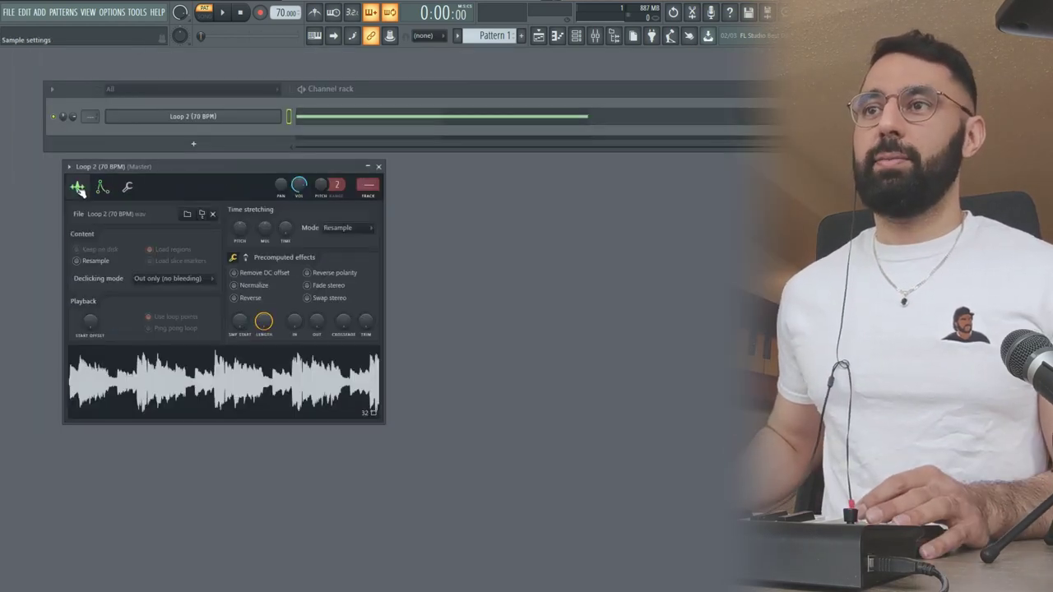
- Open Loop 2 in Edison, add a Sampler, and convert the audio into mostly A#4 notes
right_click(189, 376)
left_click(207, 402)
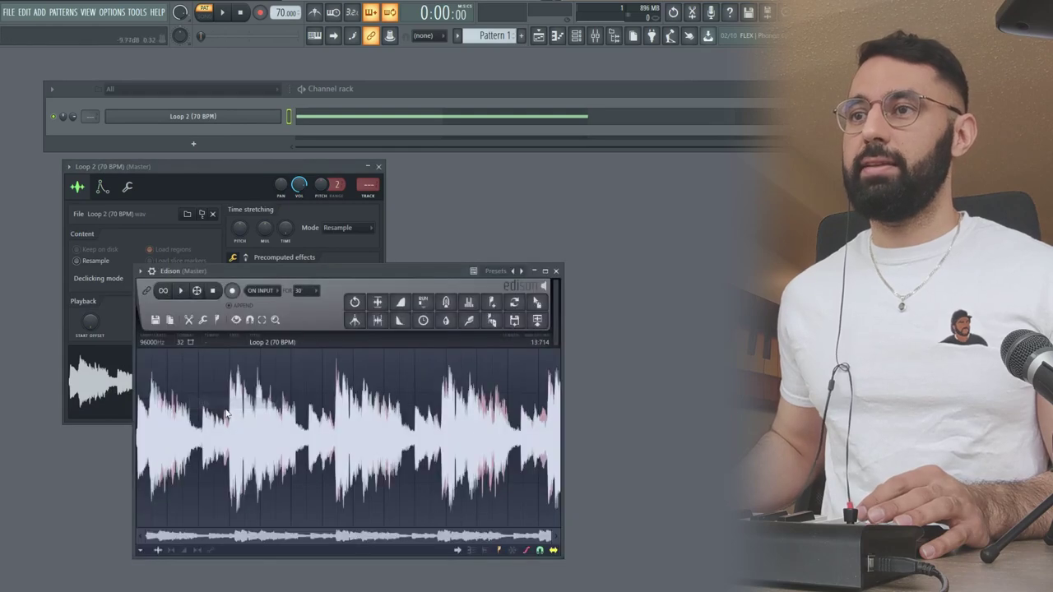
left_click(194, 144)
left_click(252, 130)
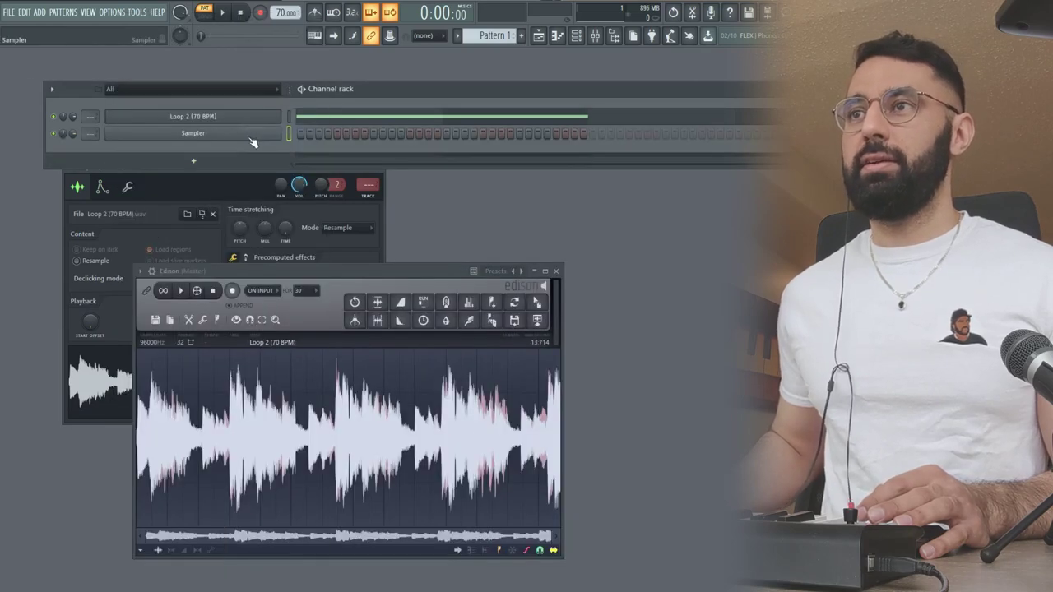
left_click(203, 320)
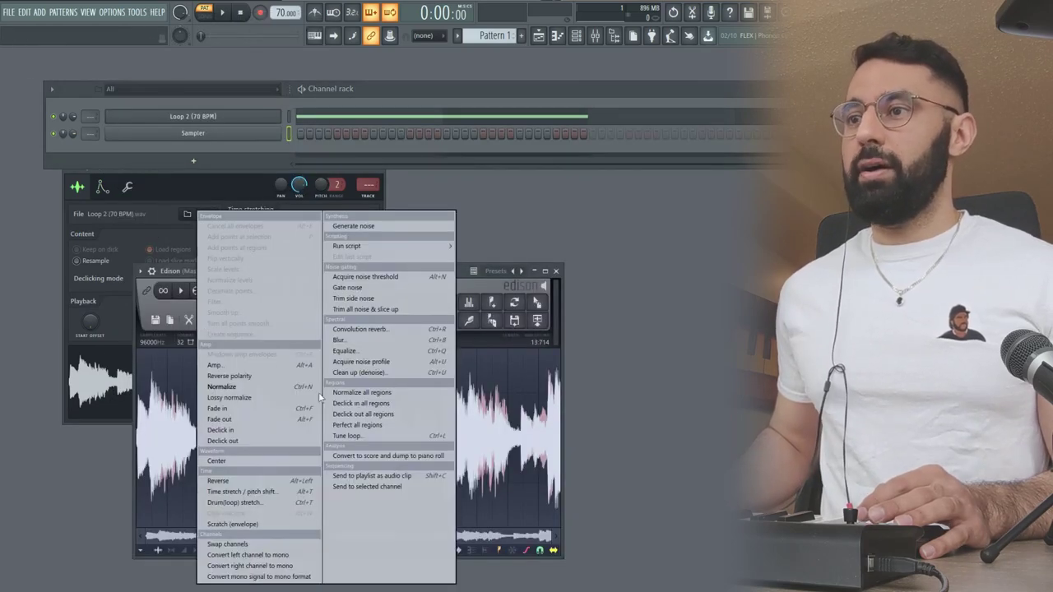
left_click(356, 457)
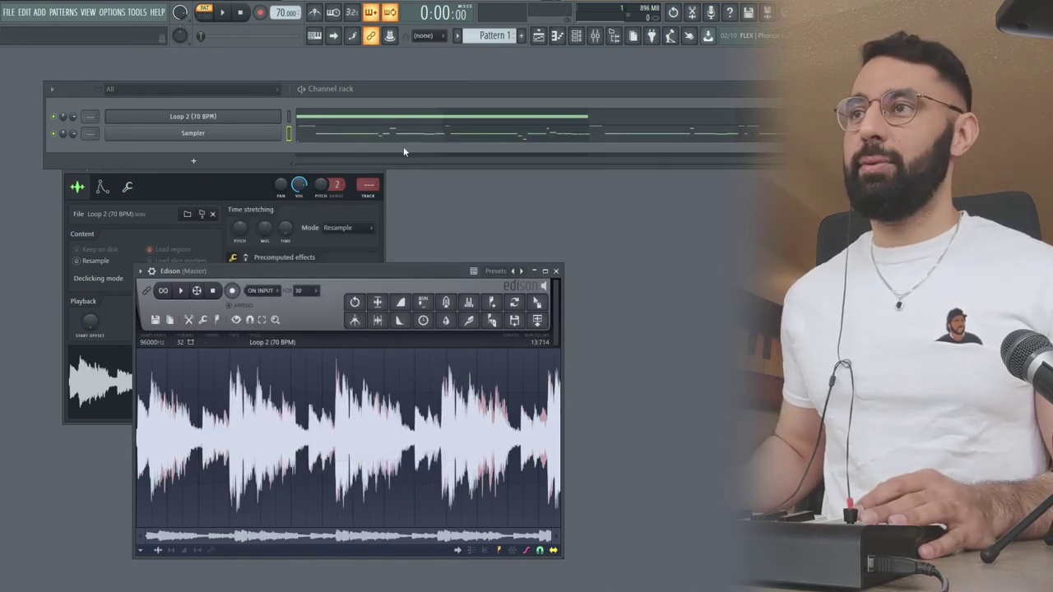
left_click(405, 136)
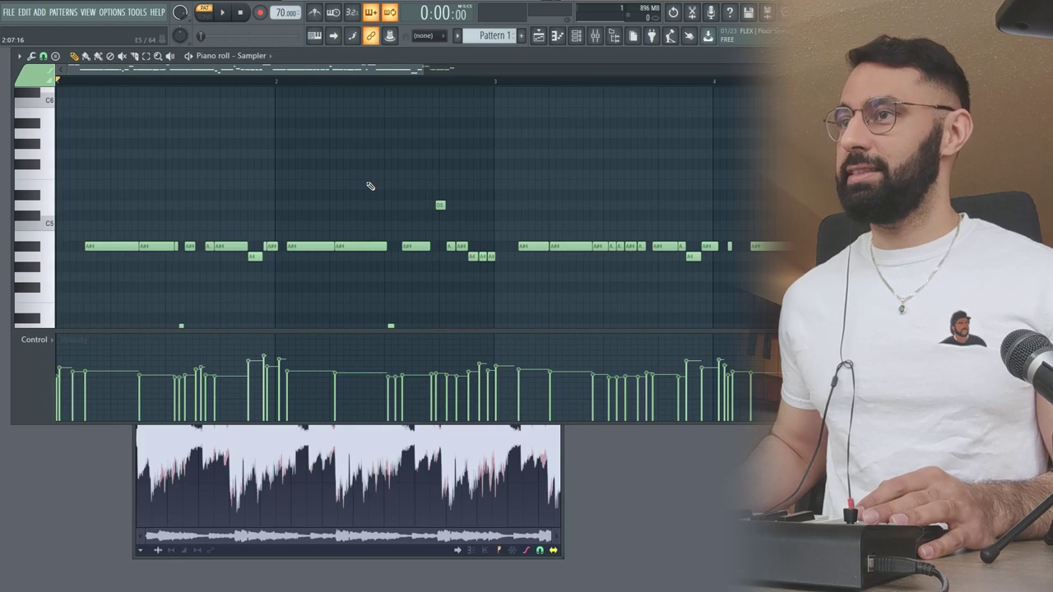
scroll(369, 190, "down", 2)
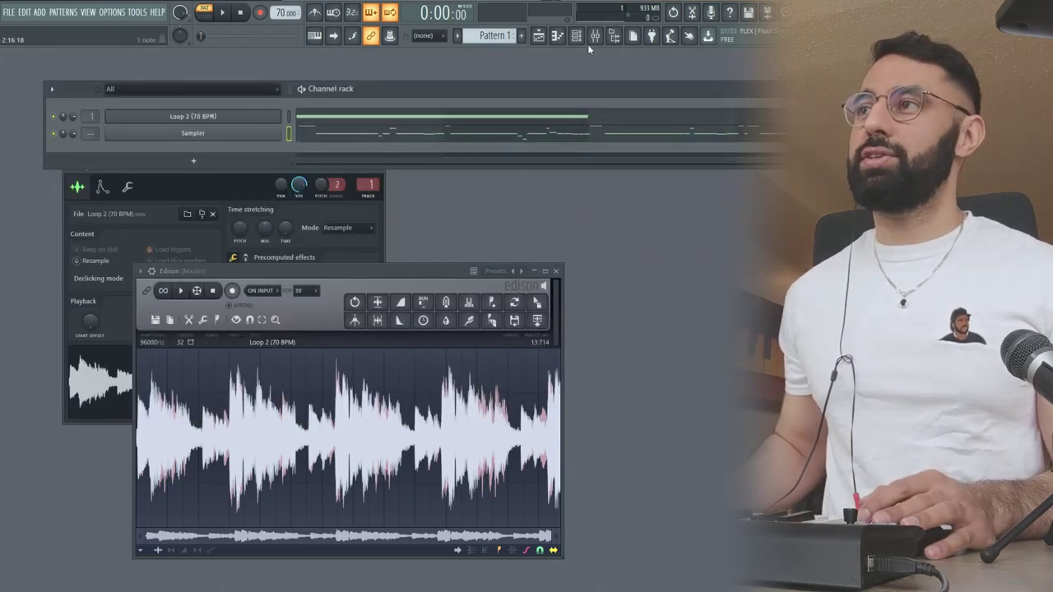
- Open FabFilter Pro-Q 2 on Insert 1 and add a high-cut band around 381 Hz
left_click(593, 37)
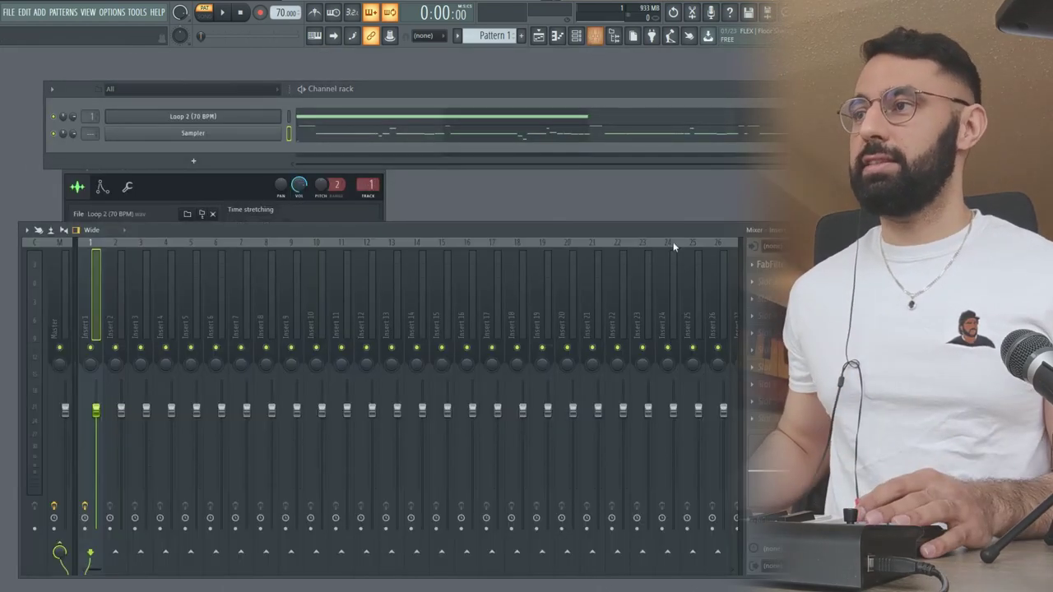
left_click(767, 265)
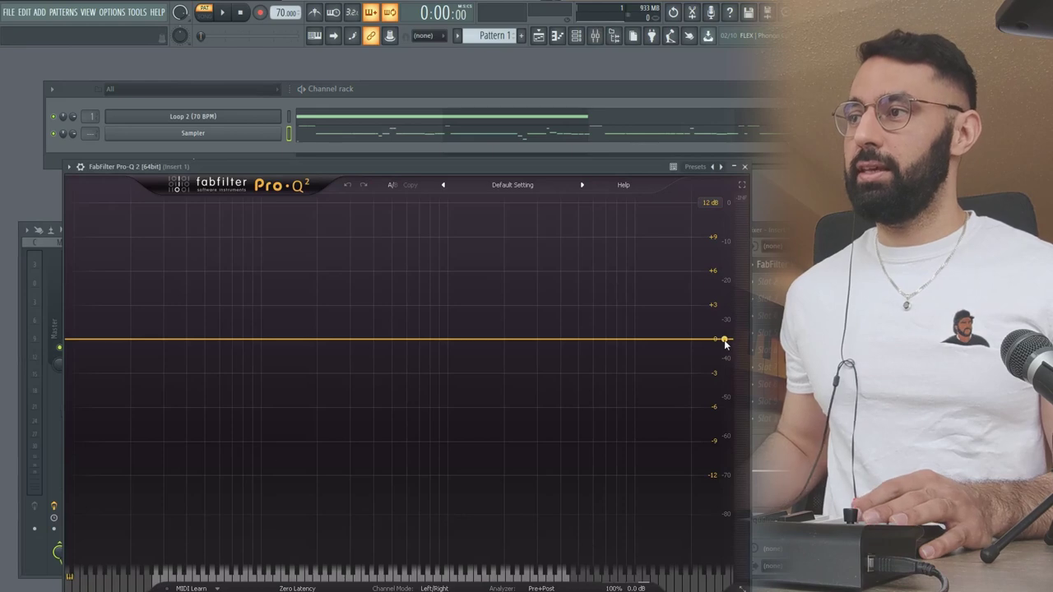
left_click_drag(725, 344, 315, 282)
scroll(374, 344, "up", 2)
- Tune the high cut by ear during playback, from about 311 Hz down to about 252 Hz
key("space")
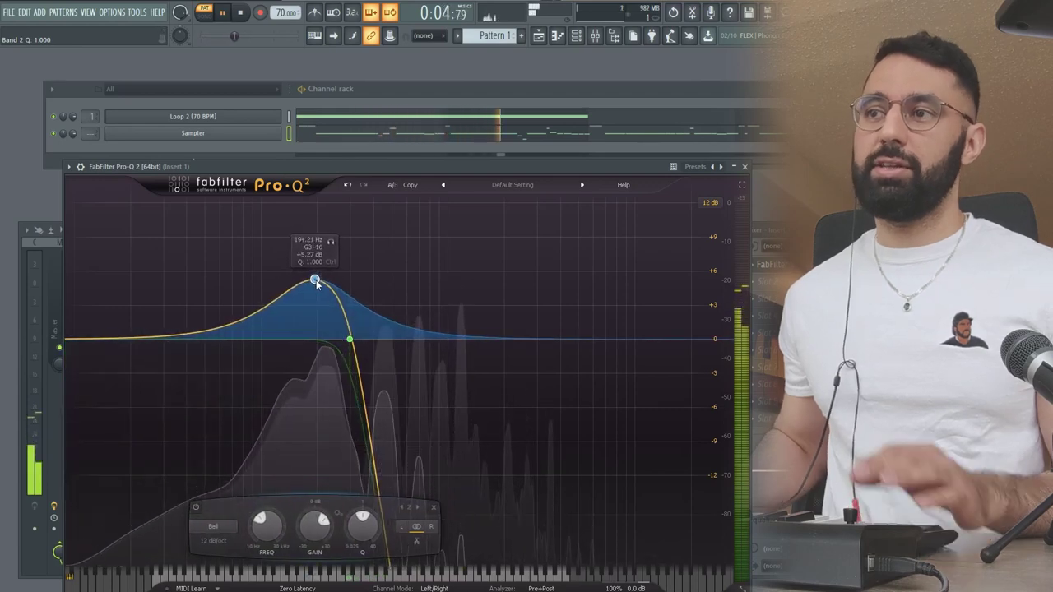
left_click(350, 342)
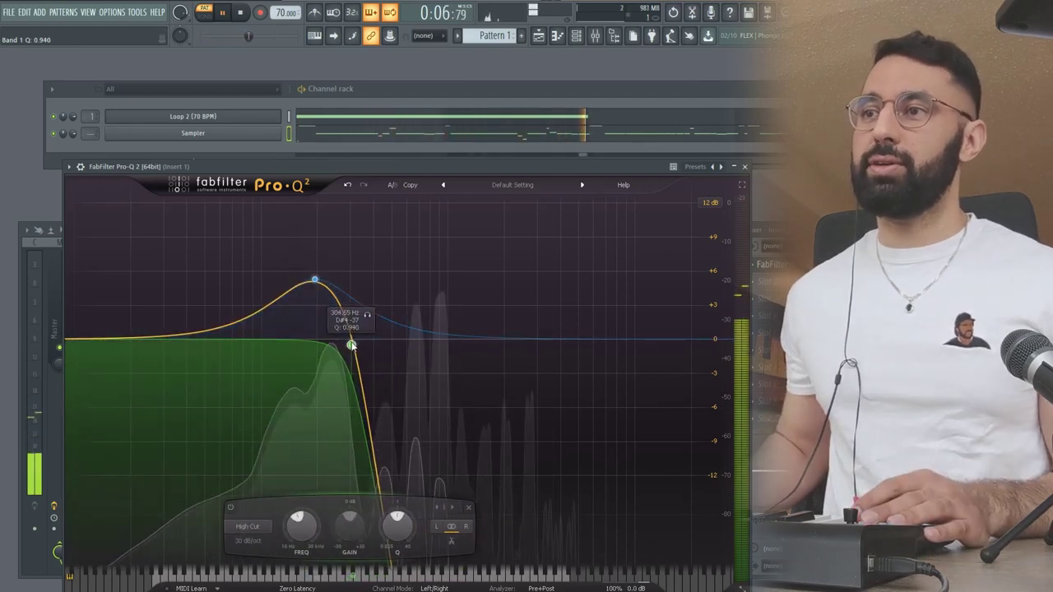
left_click_drag(350, 343, 352, 345)
key("space")
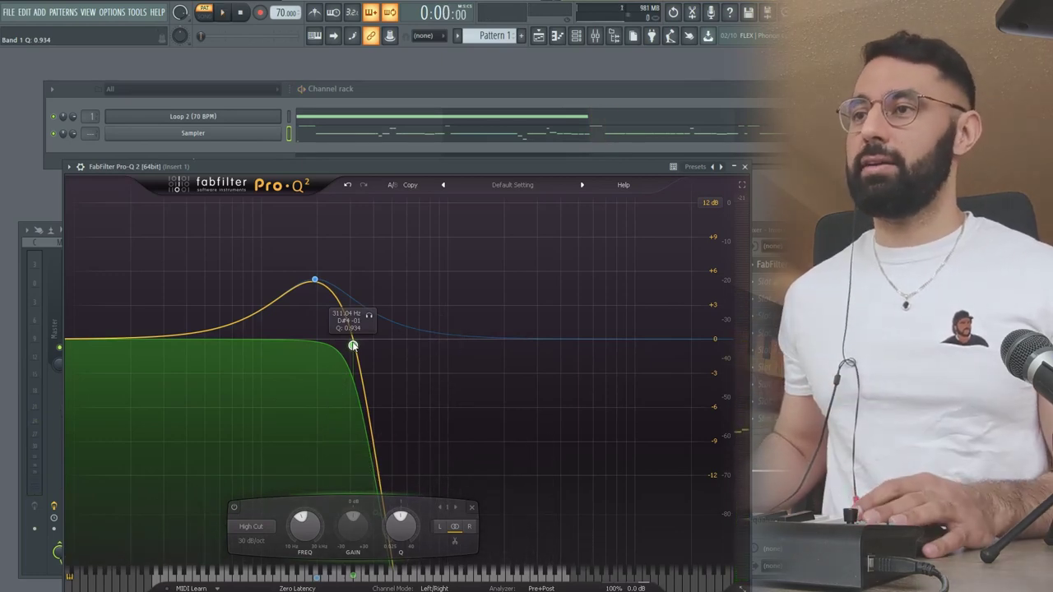
key("space")
mouse_move(353, 345)
left_mouse_down()
mouse_move(318, 348)
mouse_move(345, 348)
left_mouse_up()
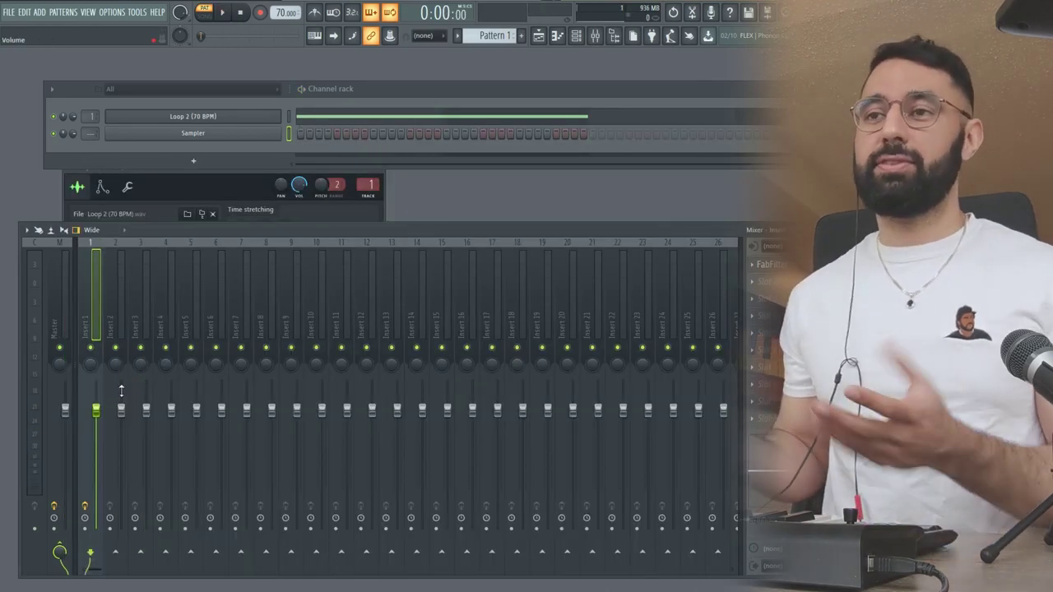
- Record Insert 1 by rendering the mixer track to audio, then enable the new clip's first step
key("space")
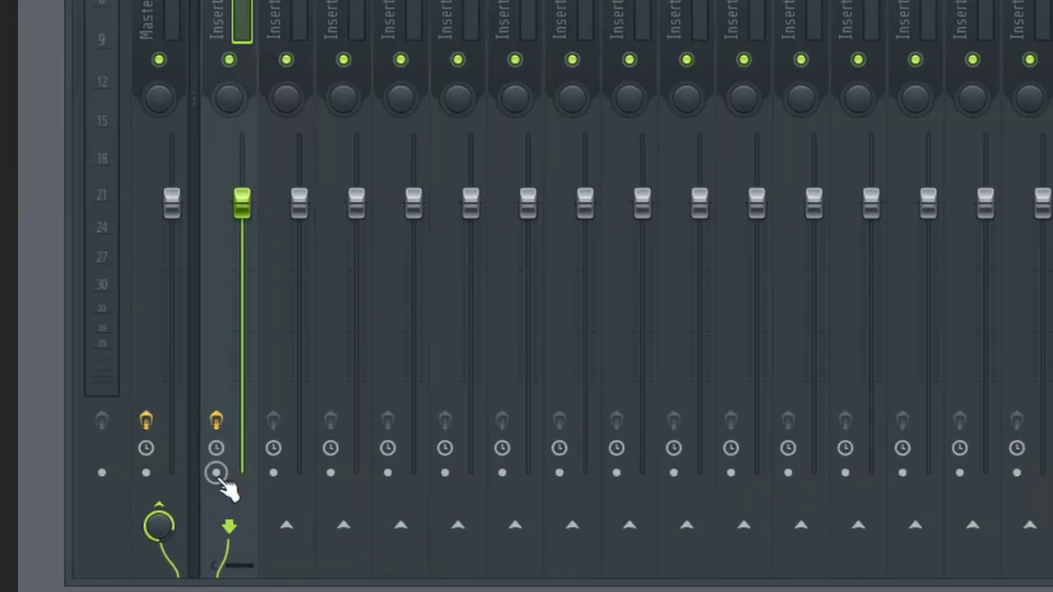
left_click(216, 473)
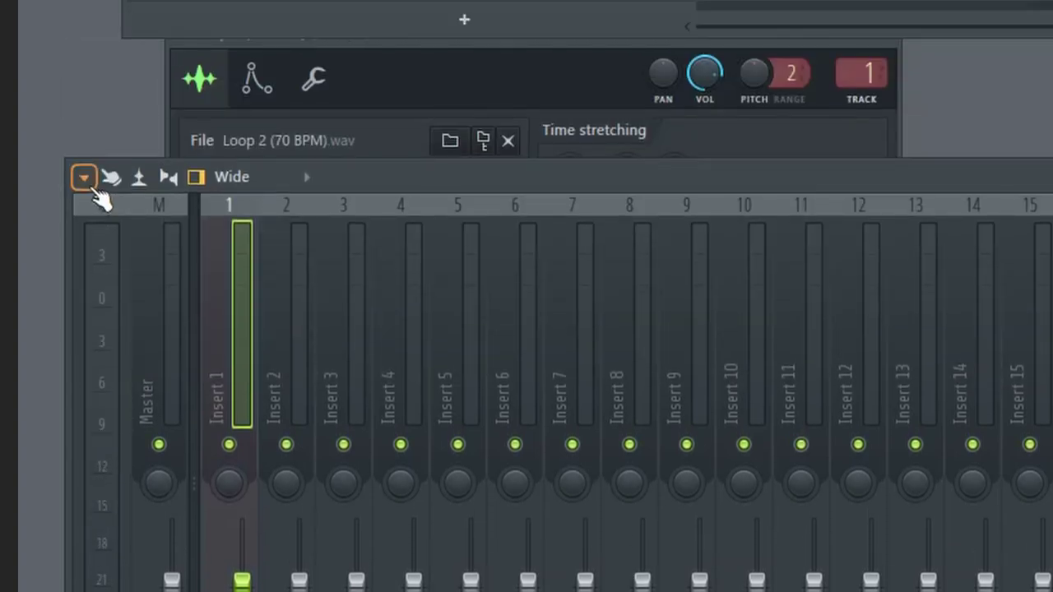
left_click(86, 181)
mouse_move(147, 227)
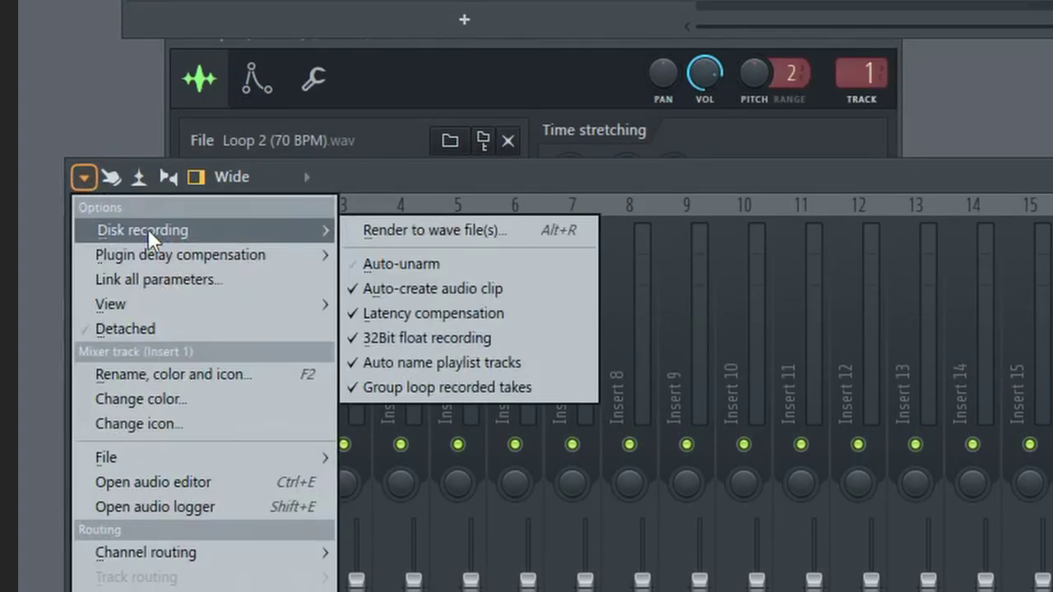
left_click(395, 229)
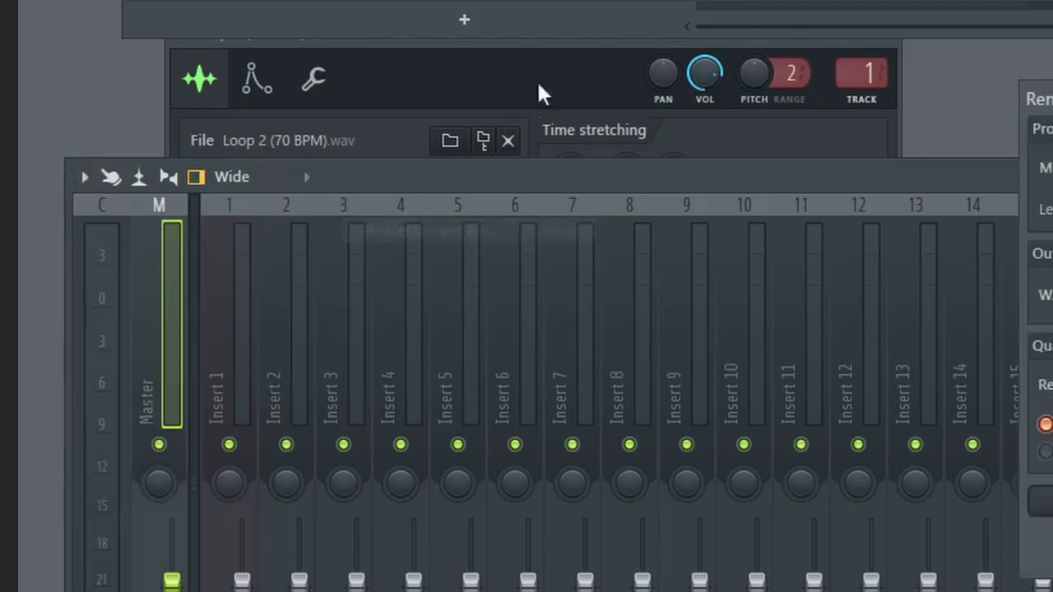
left_click(810, 545)
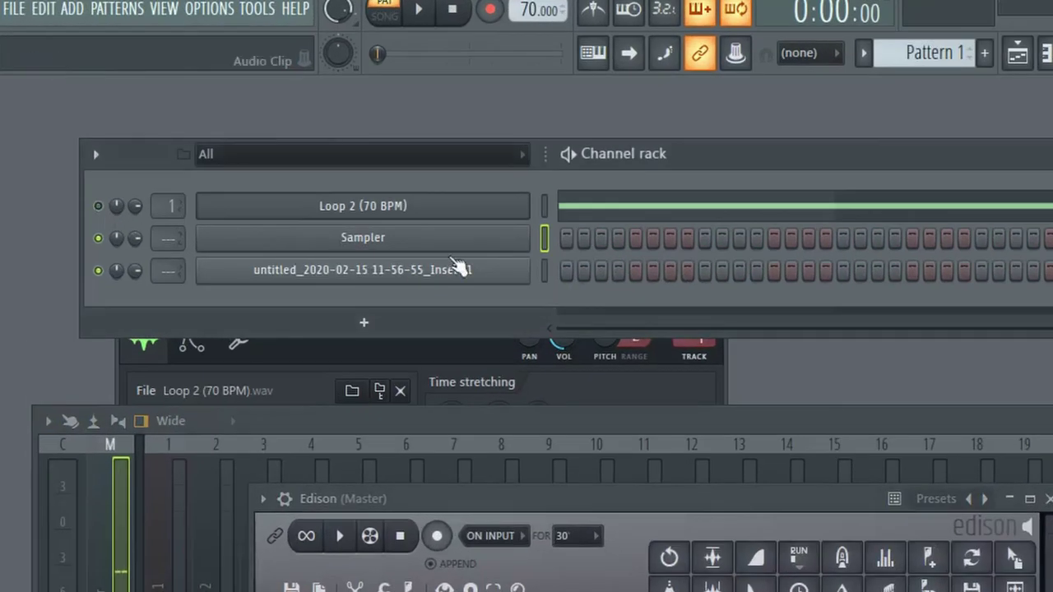
left_click(566, 271)
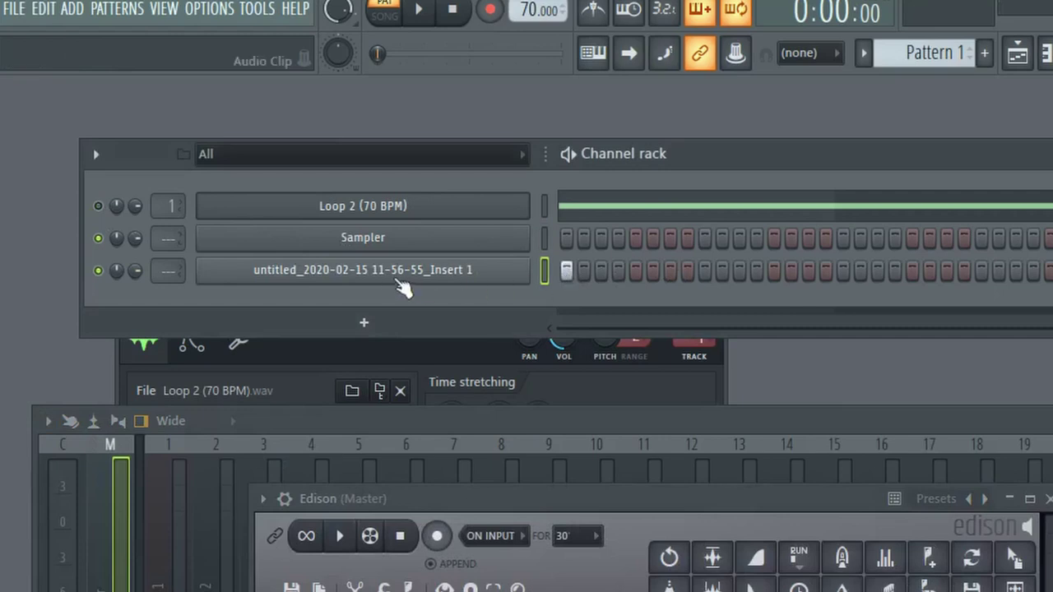
- Open the untitled Insert 1 clip in Edison, close the piano roll and show the mixer
key("space")
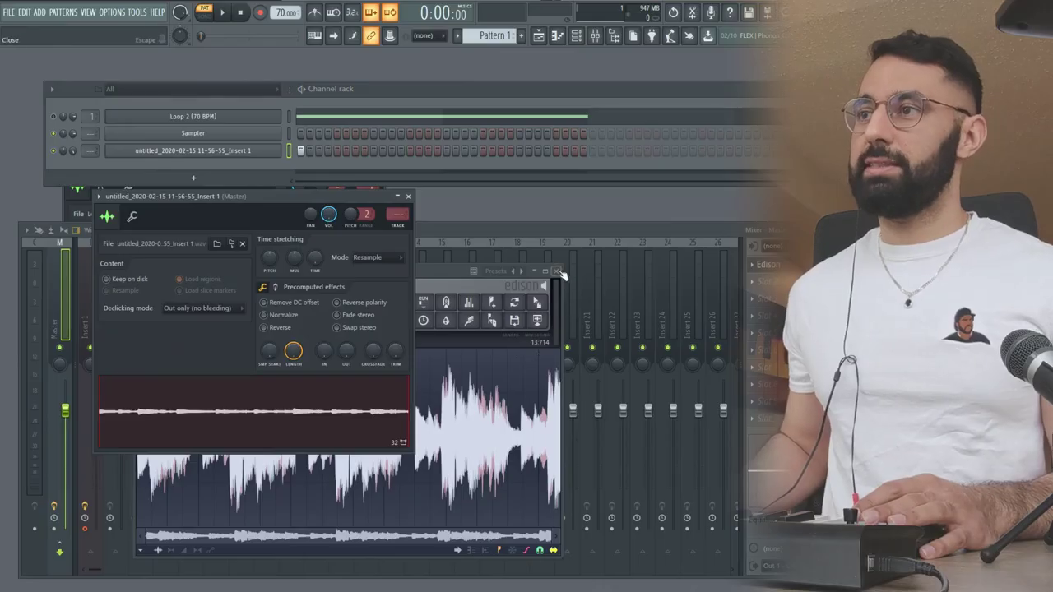
right_click(198, 413)
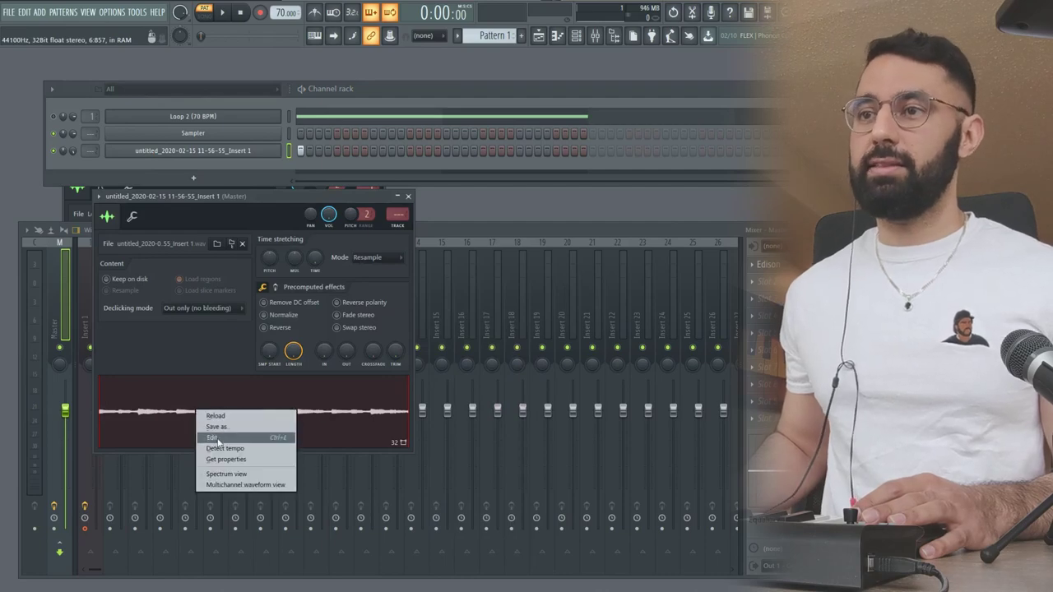
left_click(211, 437)
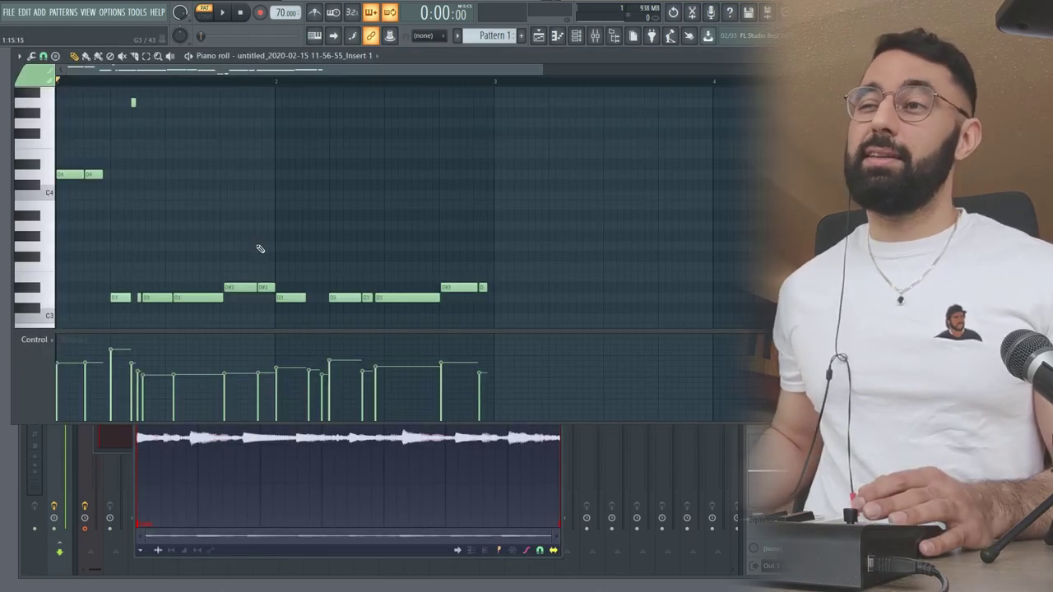
scroll(260, 249, "down", 1)
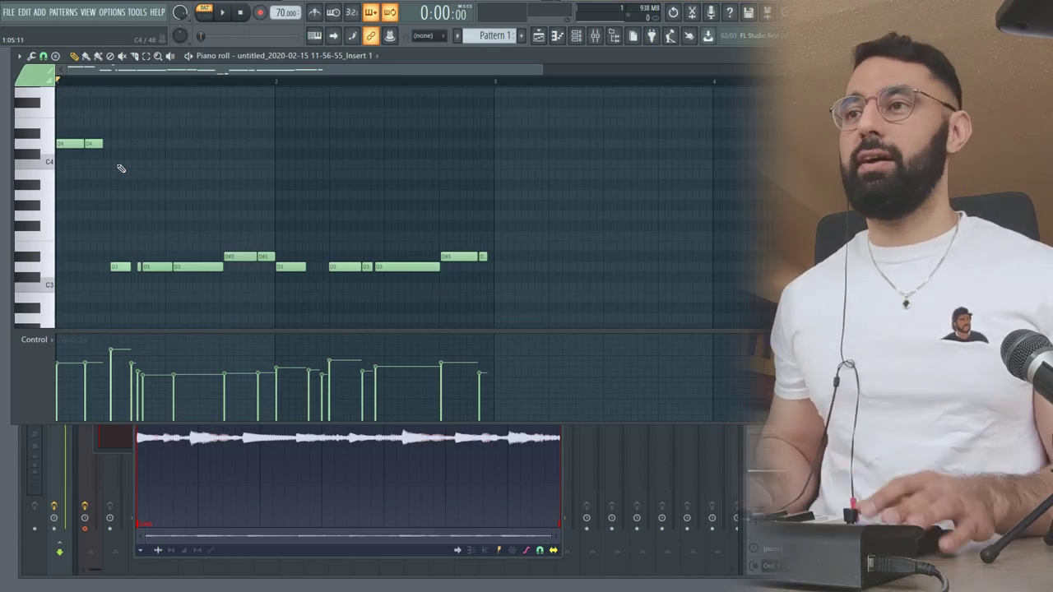
key("F7")
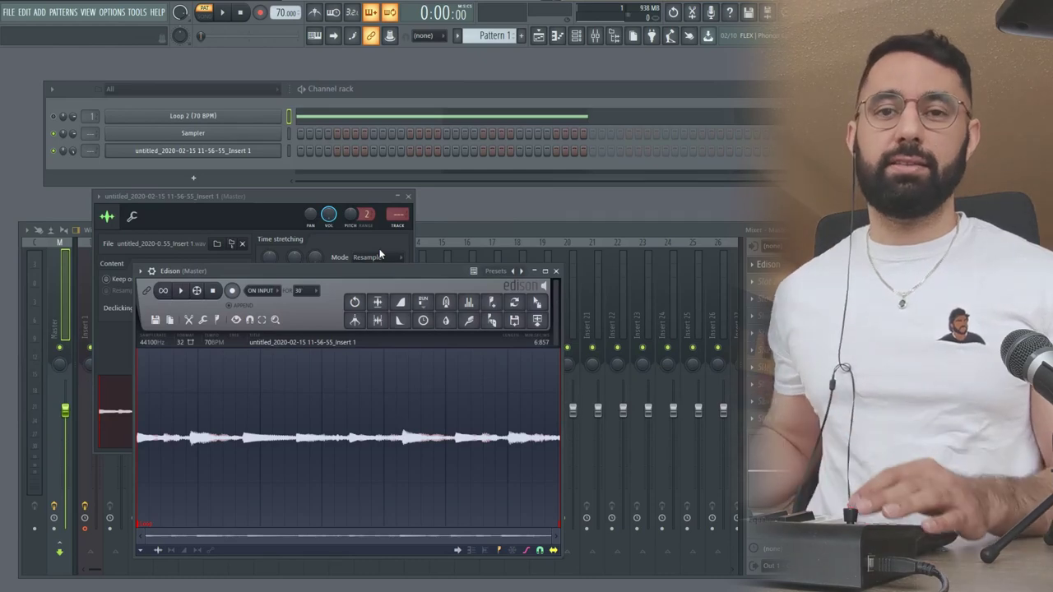
key("F9")
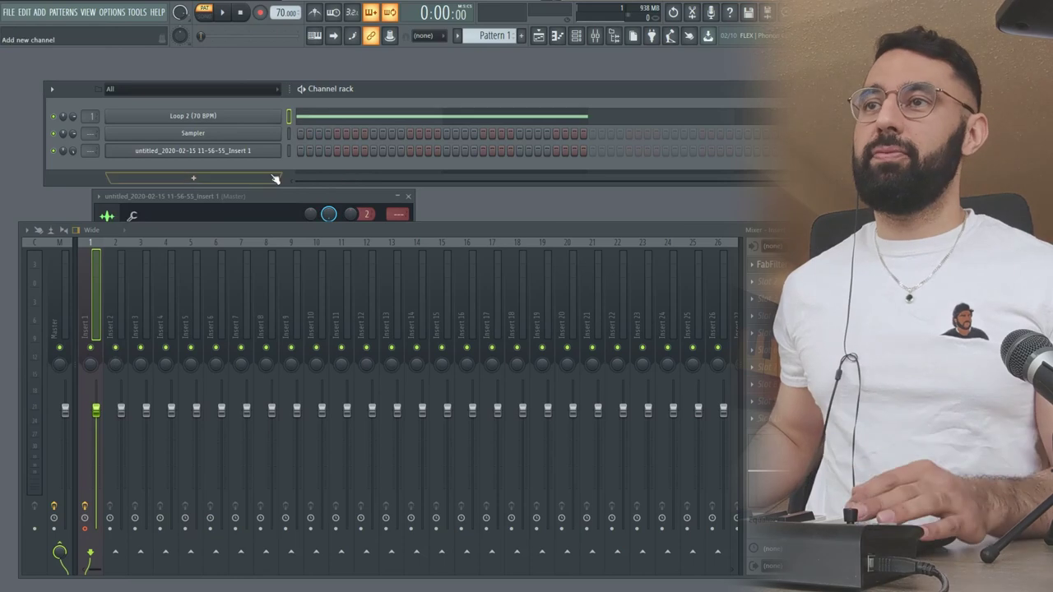
- Add a Massive instrument channel, listen to the loop, and open Massive's empty piano roll
left_click(210, 180)
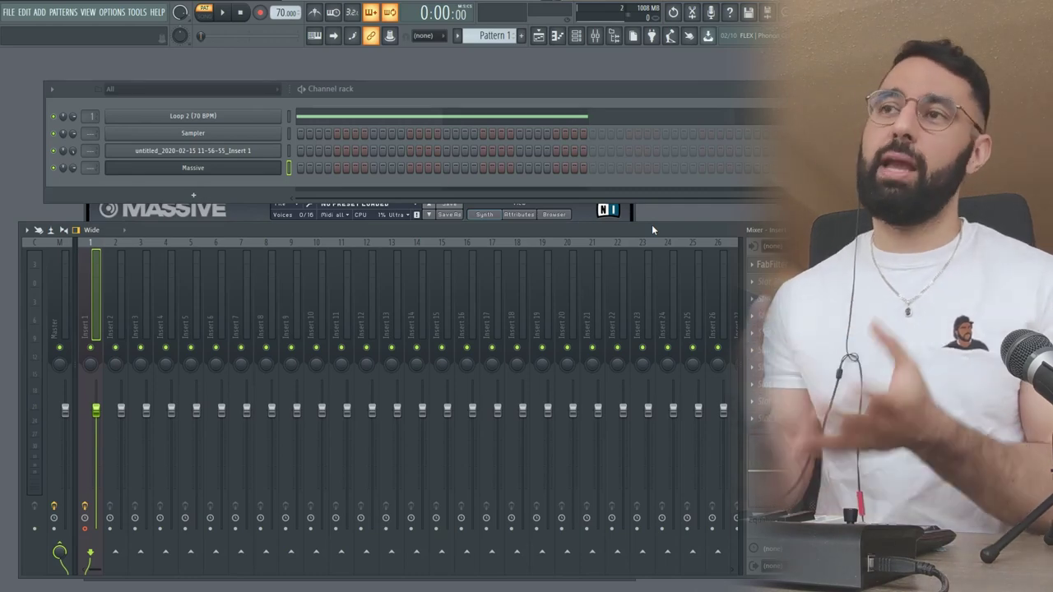
key("space")
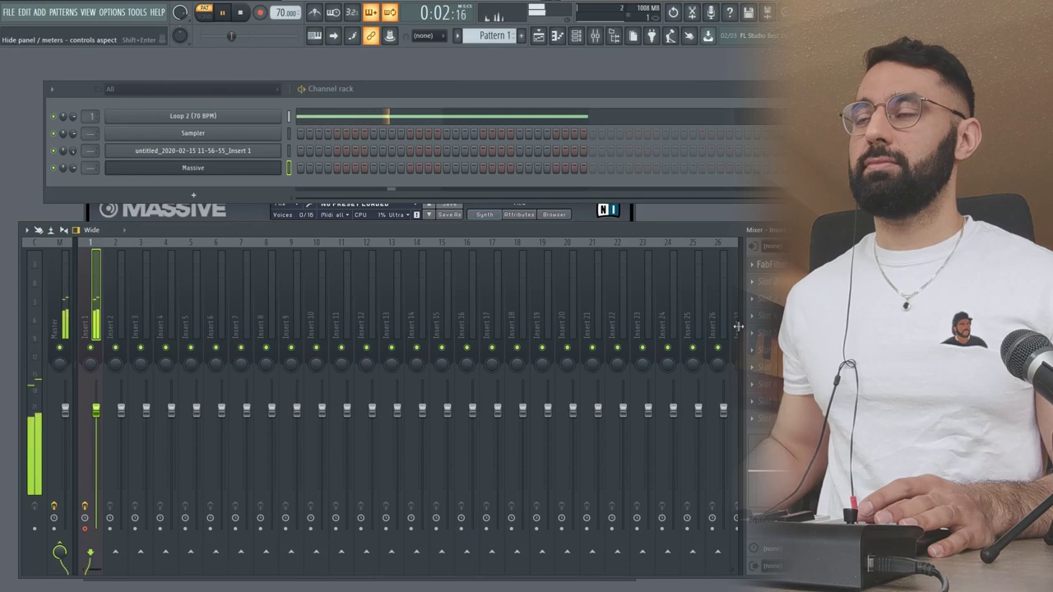
key("space")
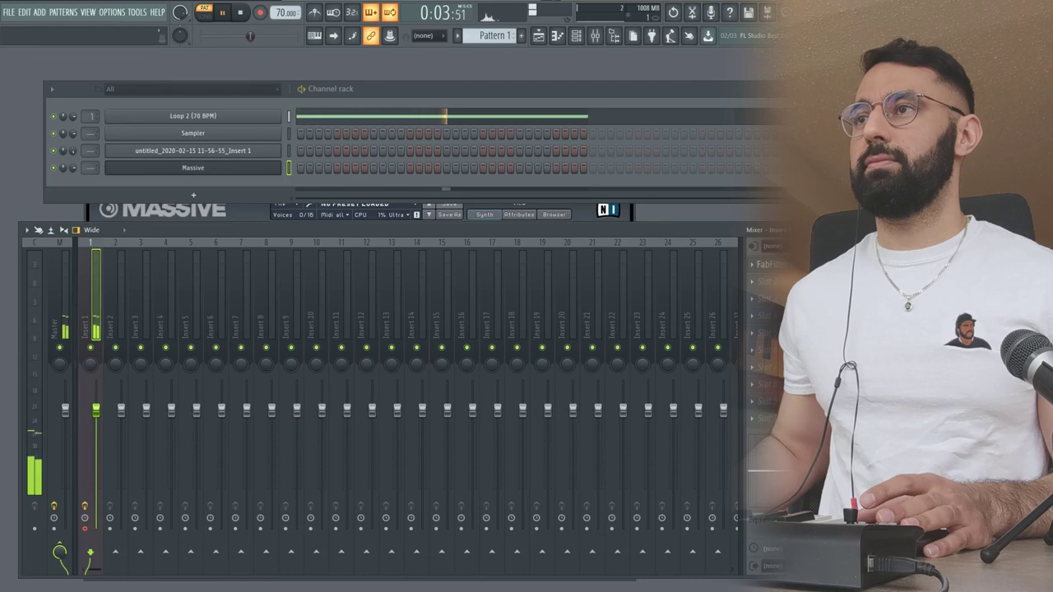
key("space")
key("F7")
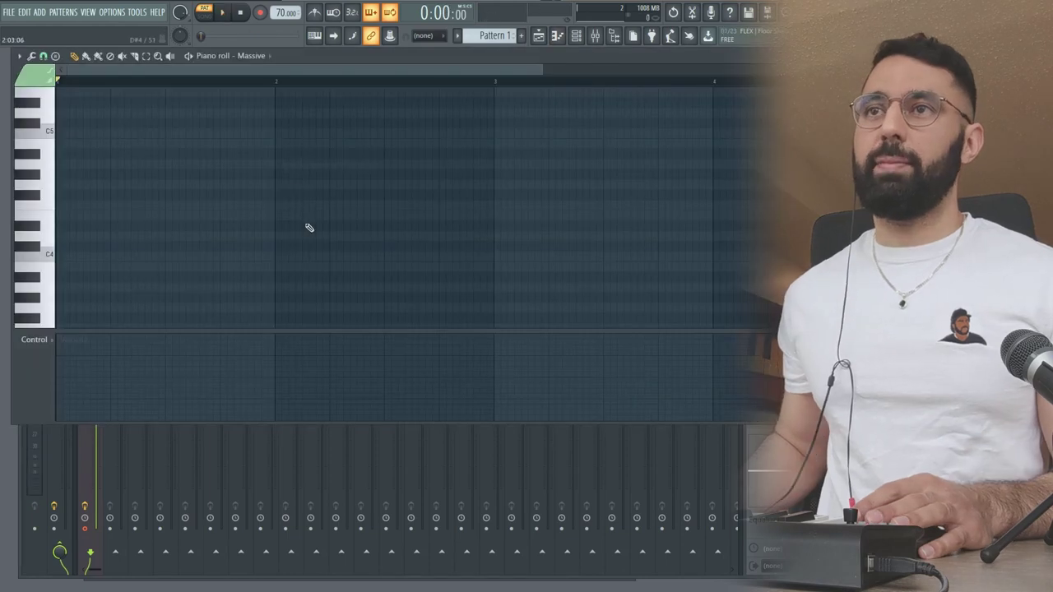
- Audition pitches against the loop and place an A#5 note on the second beat
scroll(72, 247, "up", 3)
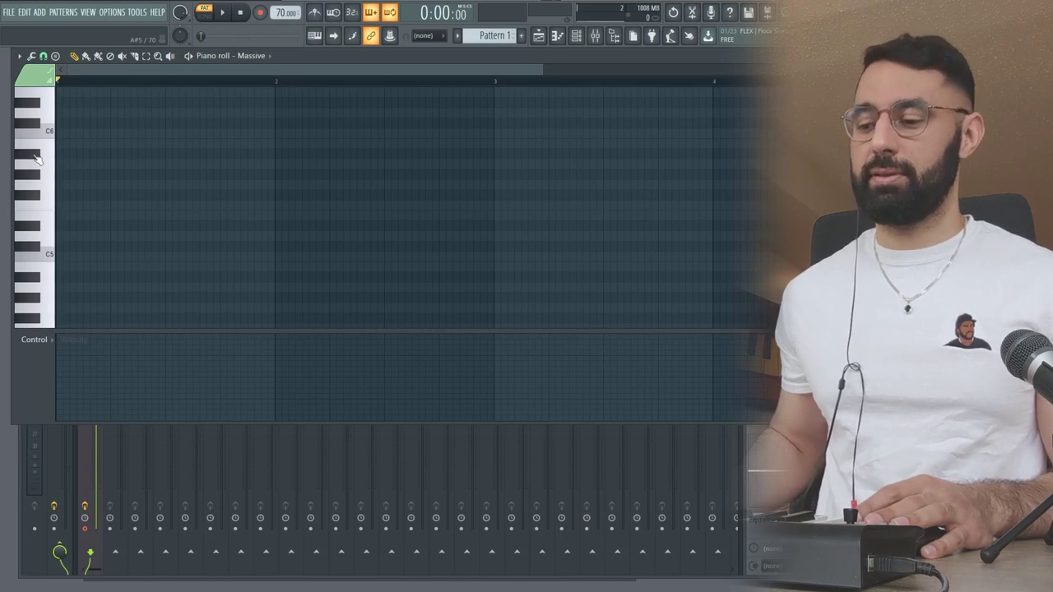
left_click_drag(37, 158, 39, 221)
key("space")
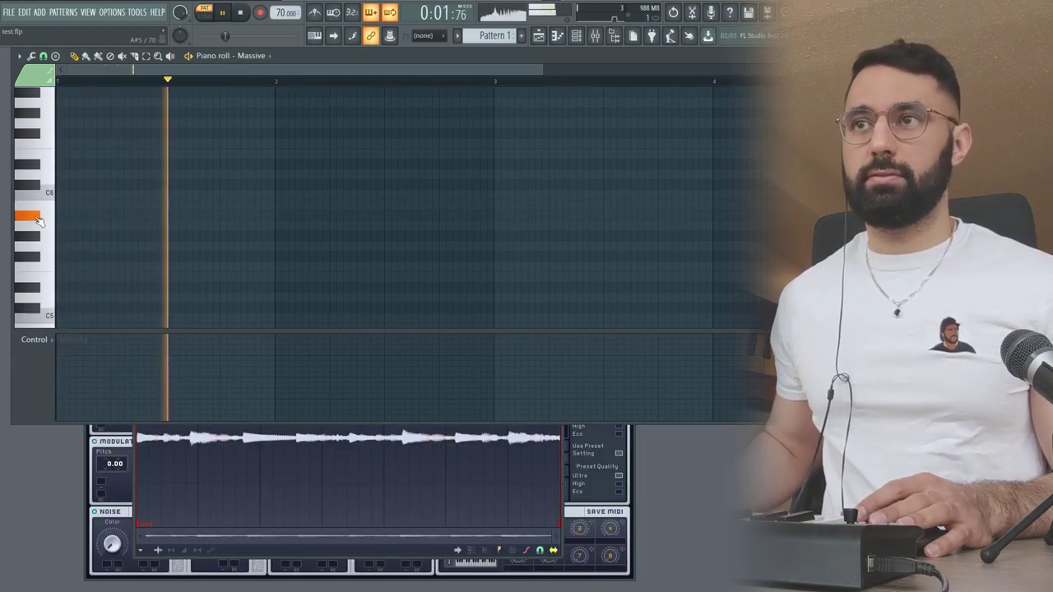
key("space")
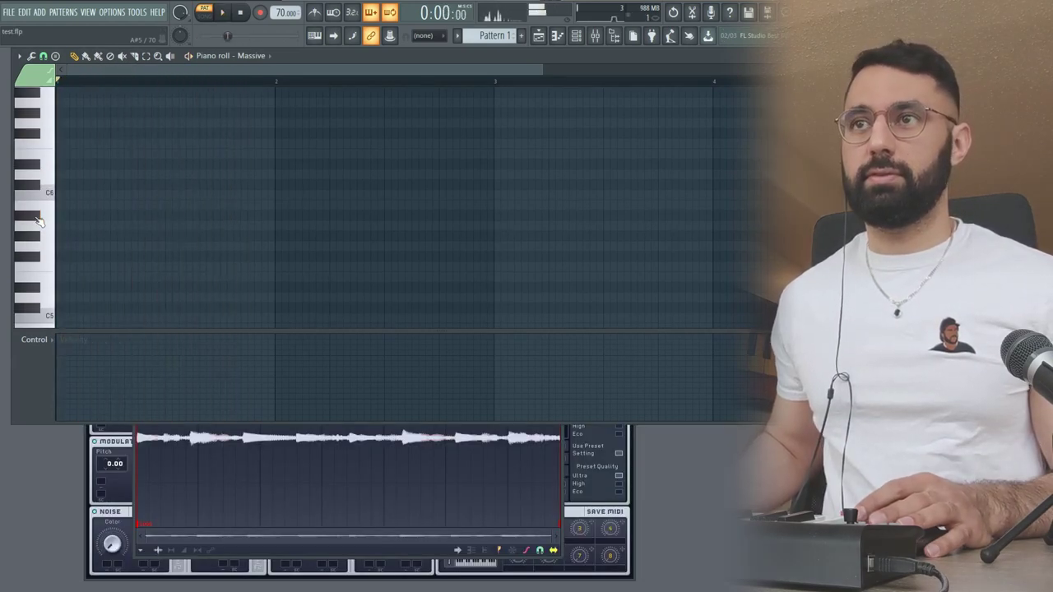
left_click(116, 218)
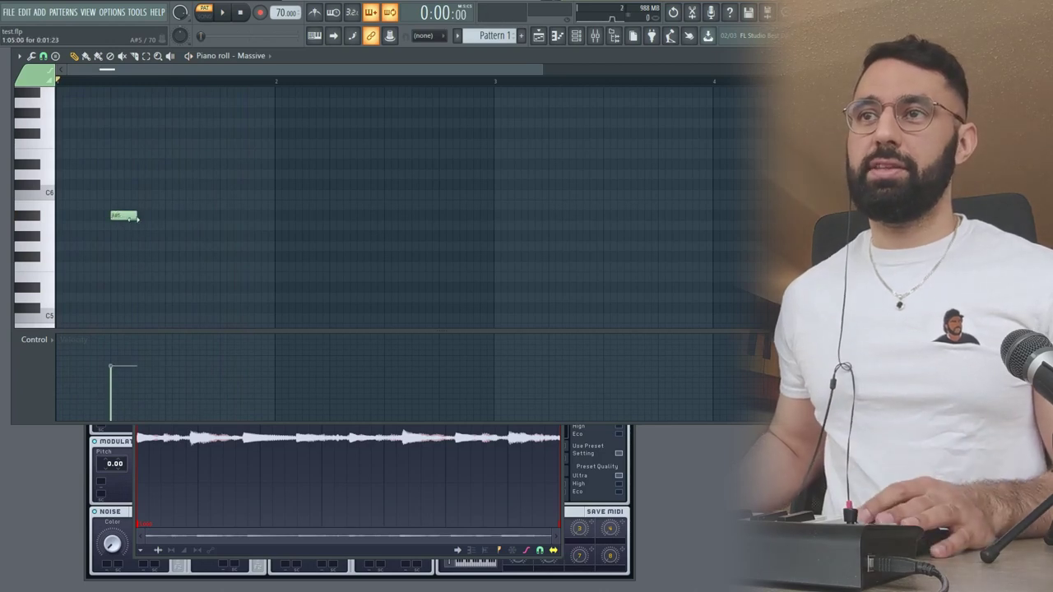
key("space")
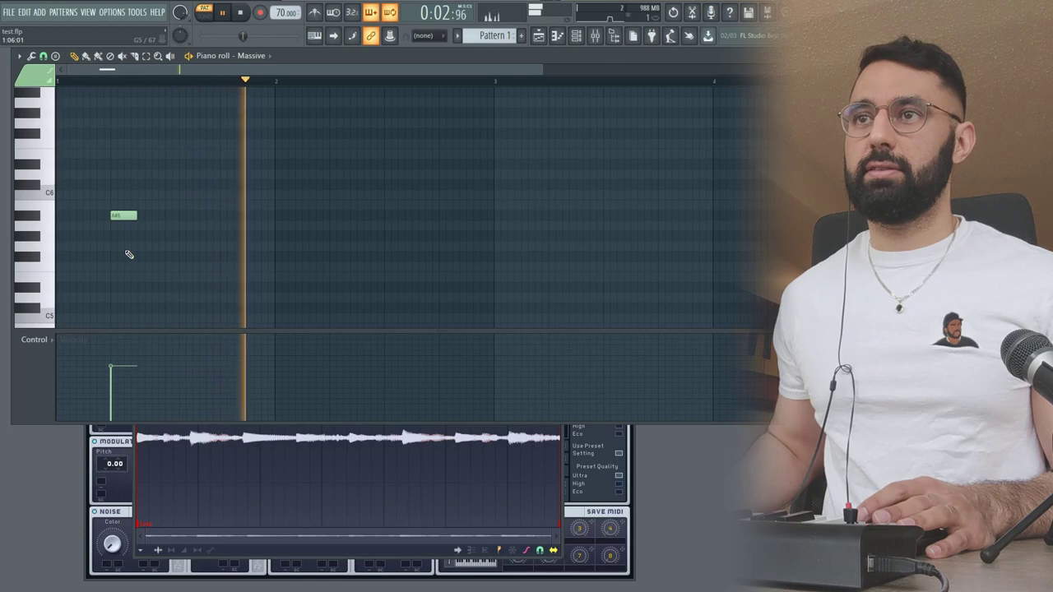
key("space")
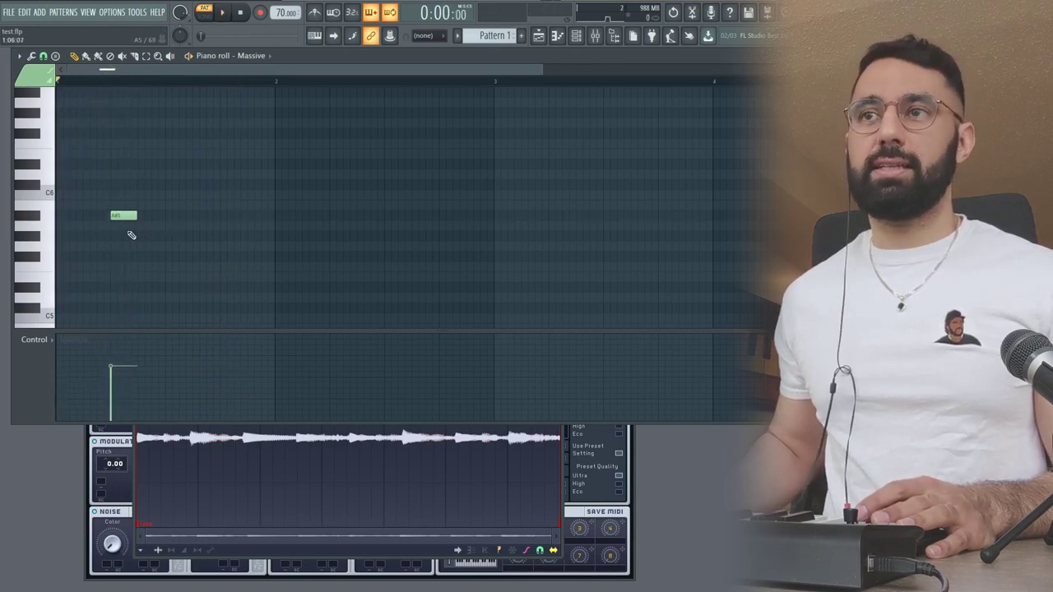
key("space")
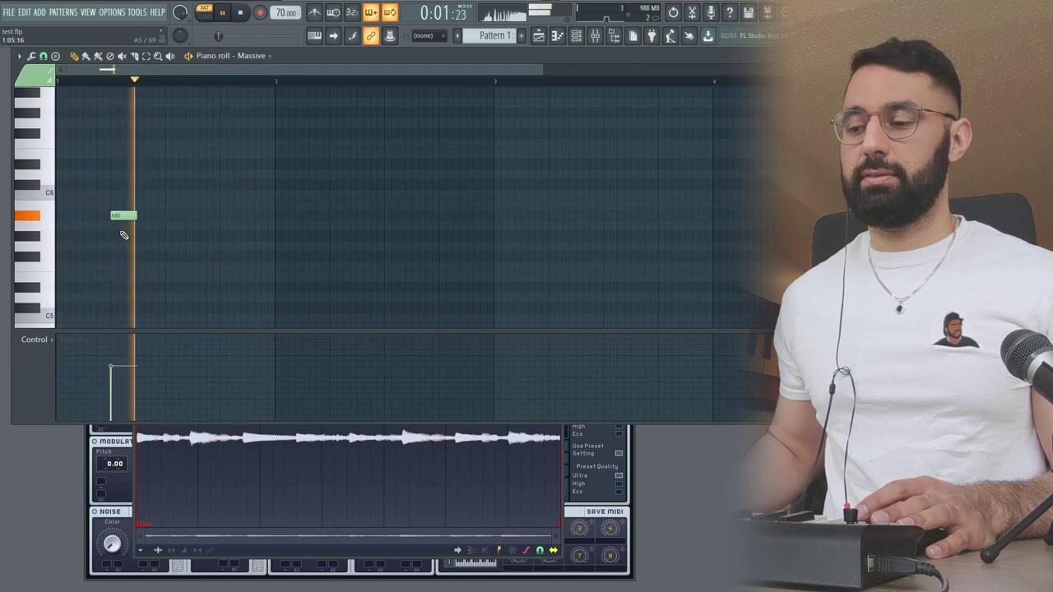
key("space")
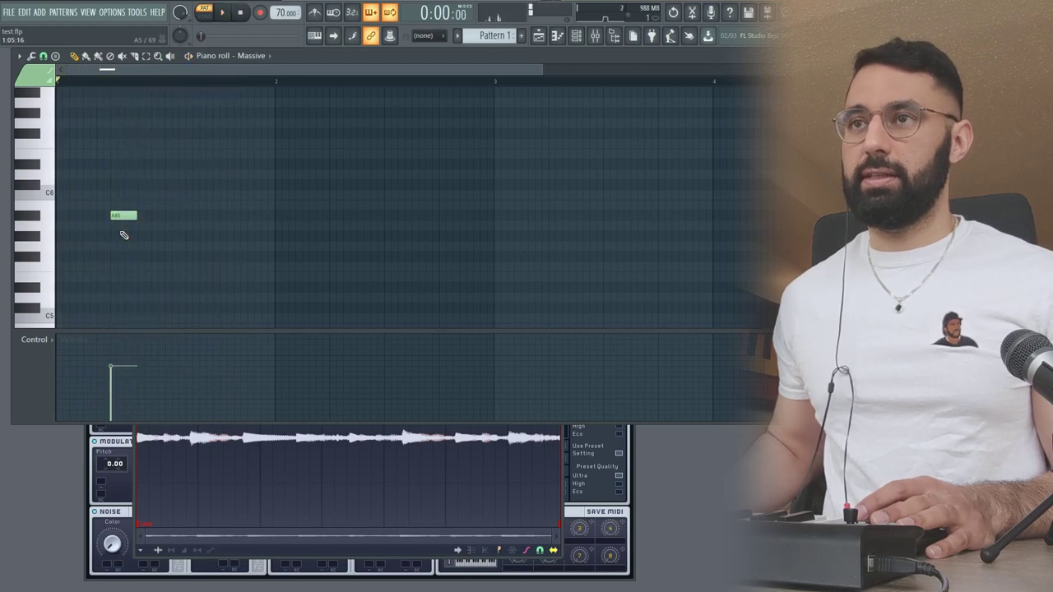
- Add A5 on beats one and three and C6 on beat four, then select all notes
left_click(67, 227)
key("space")
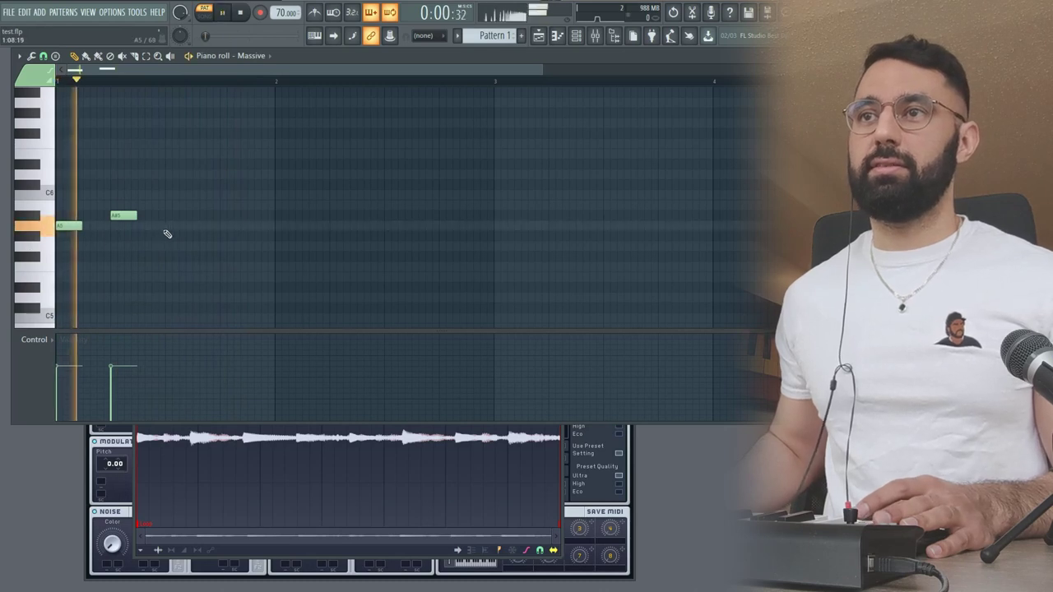
left_click(168, 227)
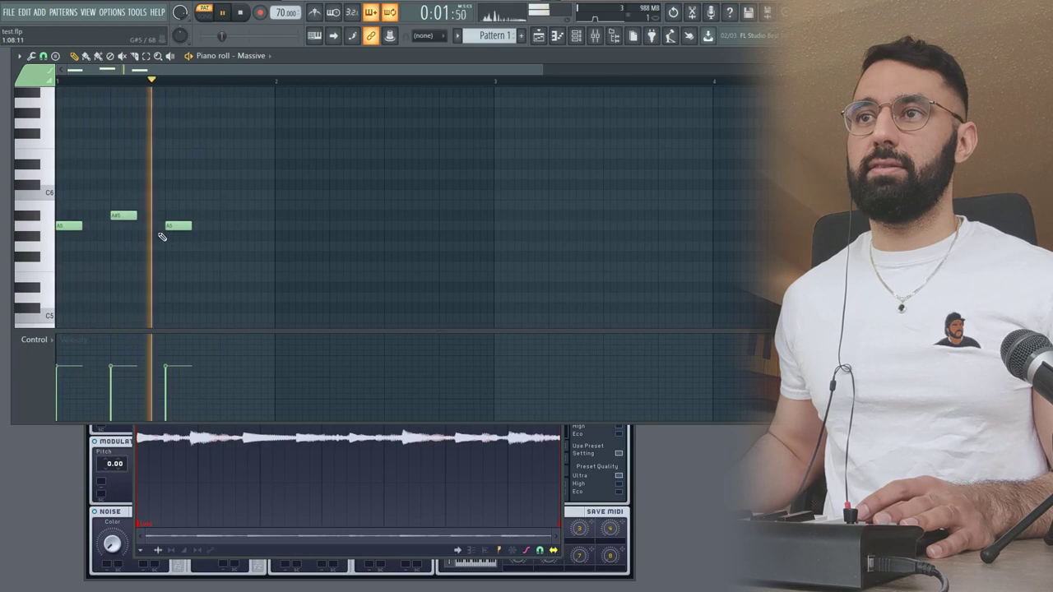
key("space")
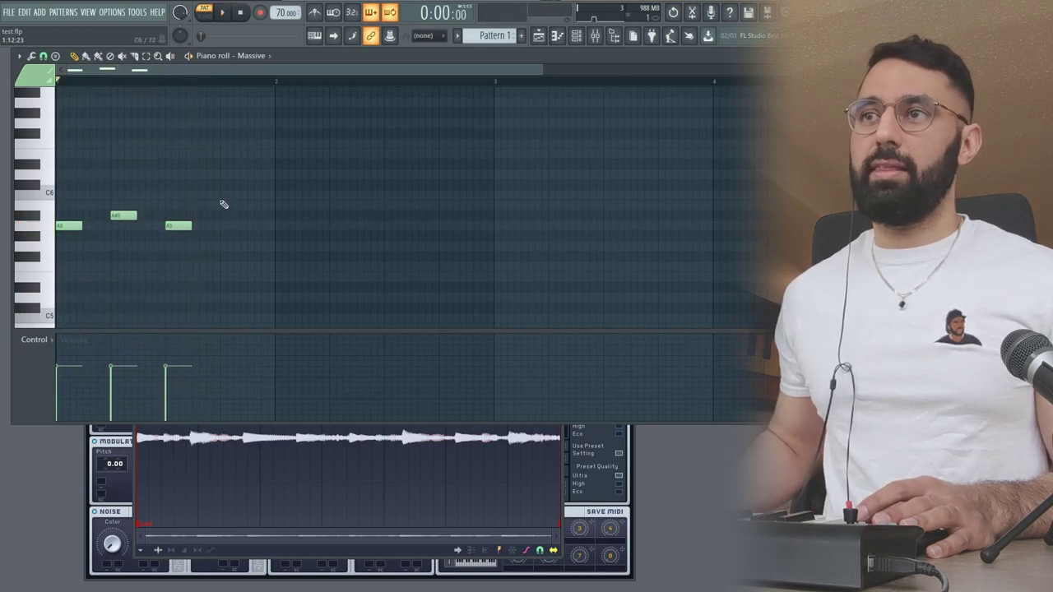
key("space")
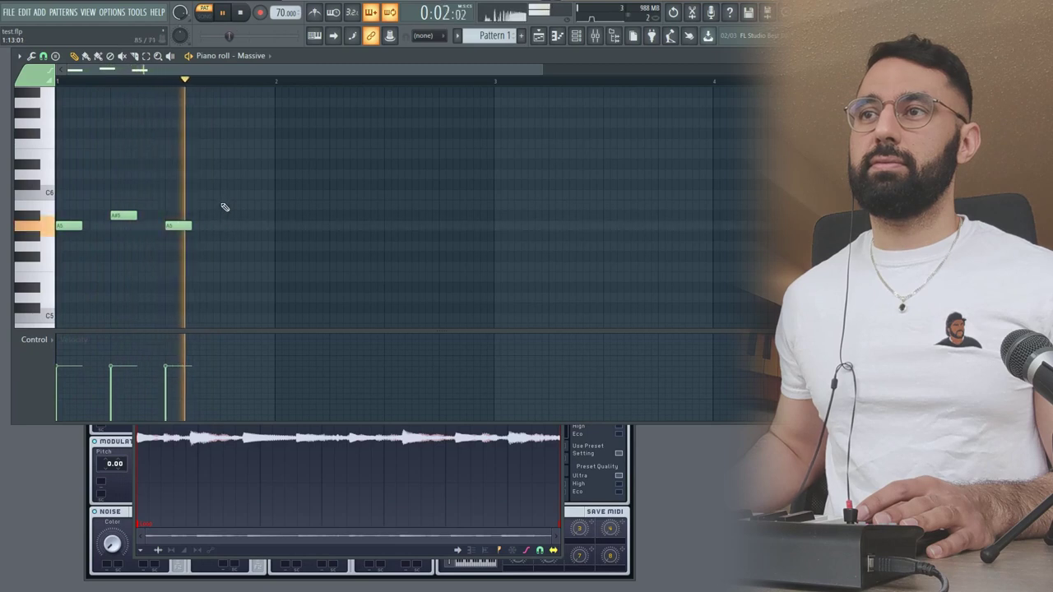
left_click(227, 196)
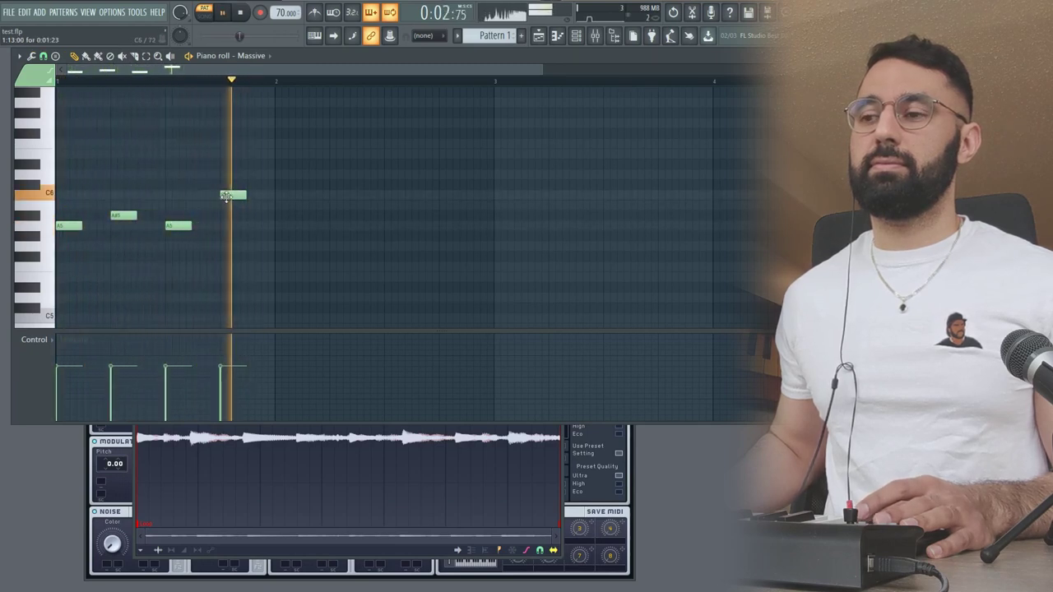
key("space")
key("ctrl+a")
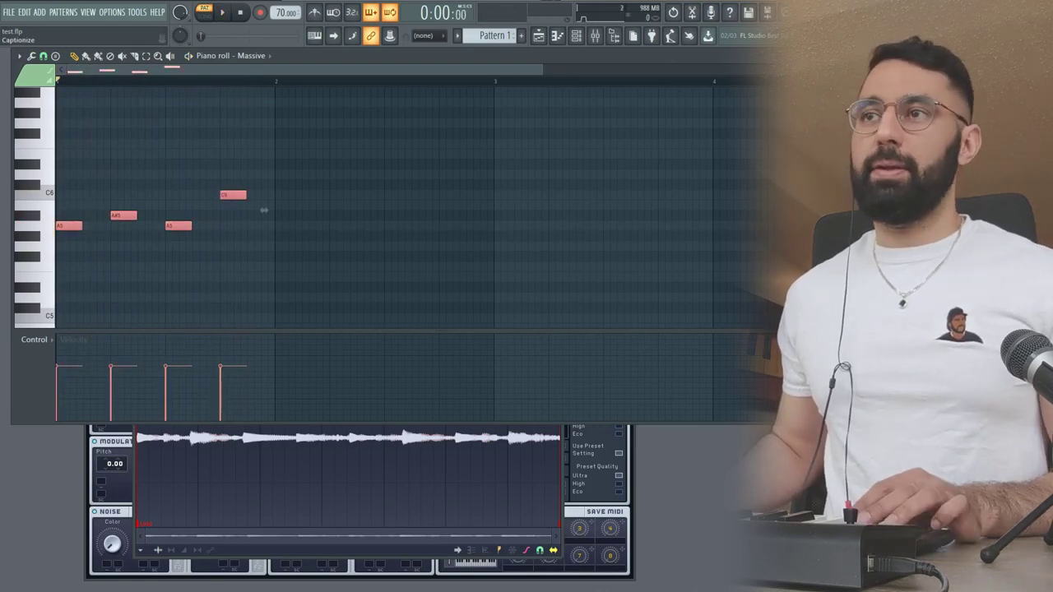
key("F6")
- Paste the Massive notes onto the 808 2 channel and play the pattern briefly
key("space")
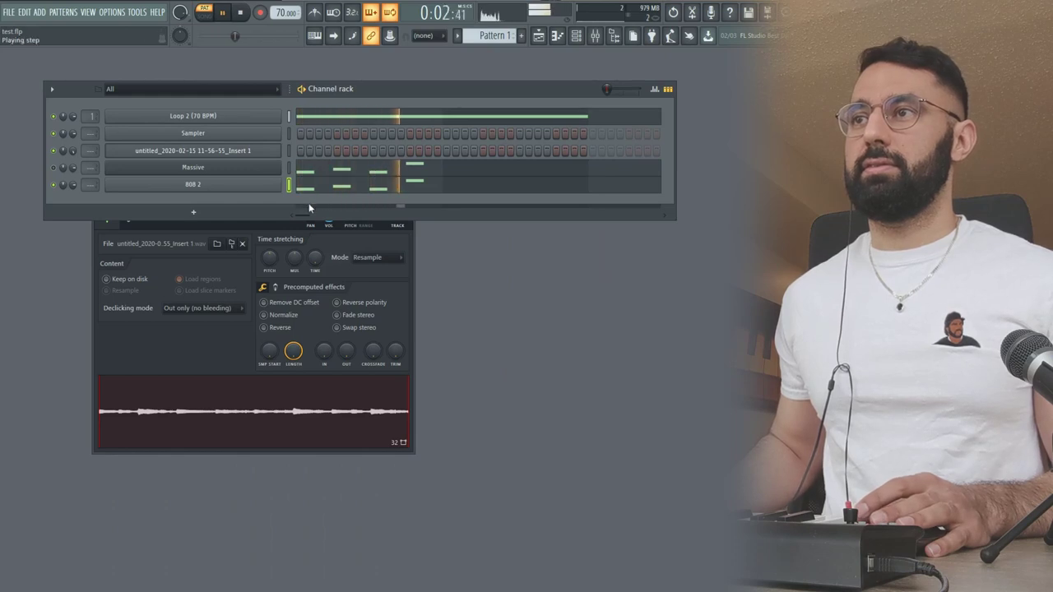
key("space")
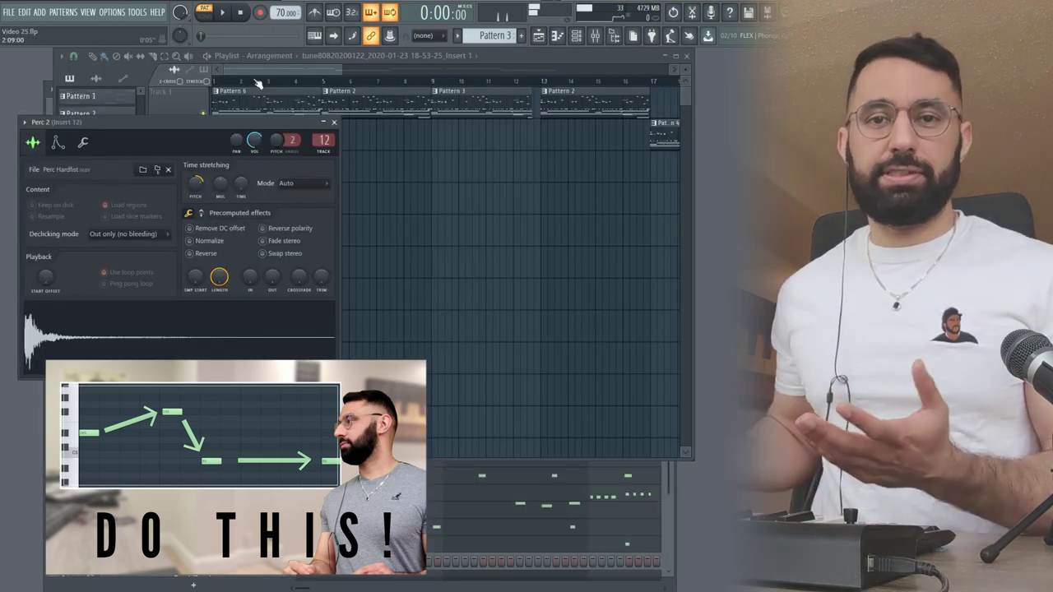
- Bring the other project's Playlist forward, play and stop it, and zoom in on bars 5–9
left_click(233, 12)
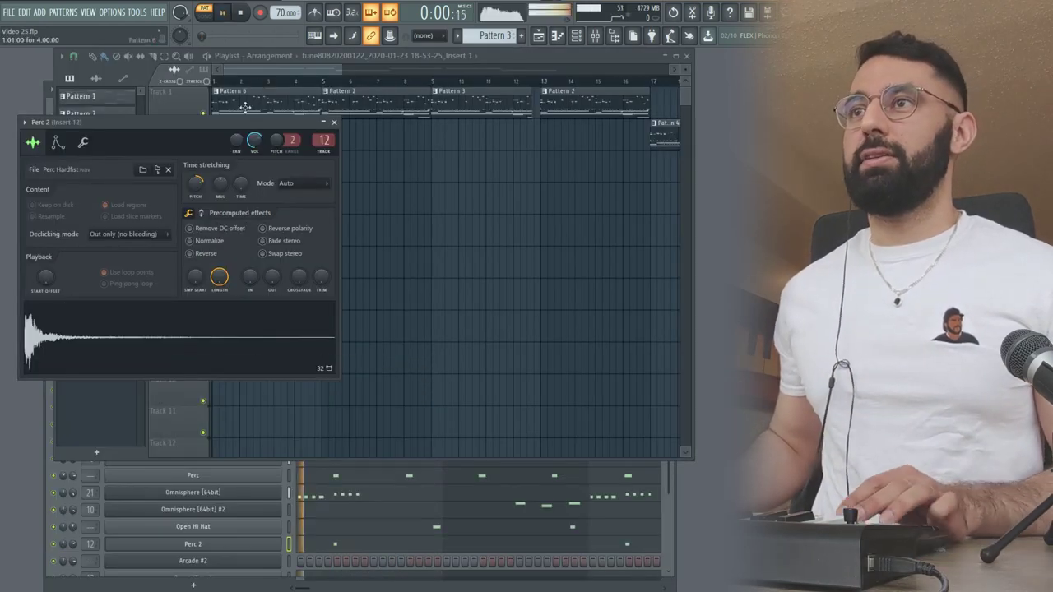
left_click_drag(345, 69, 411, 72)
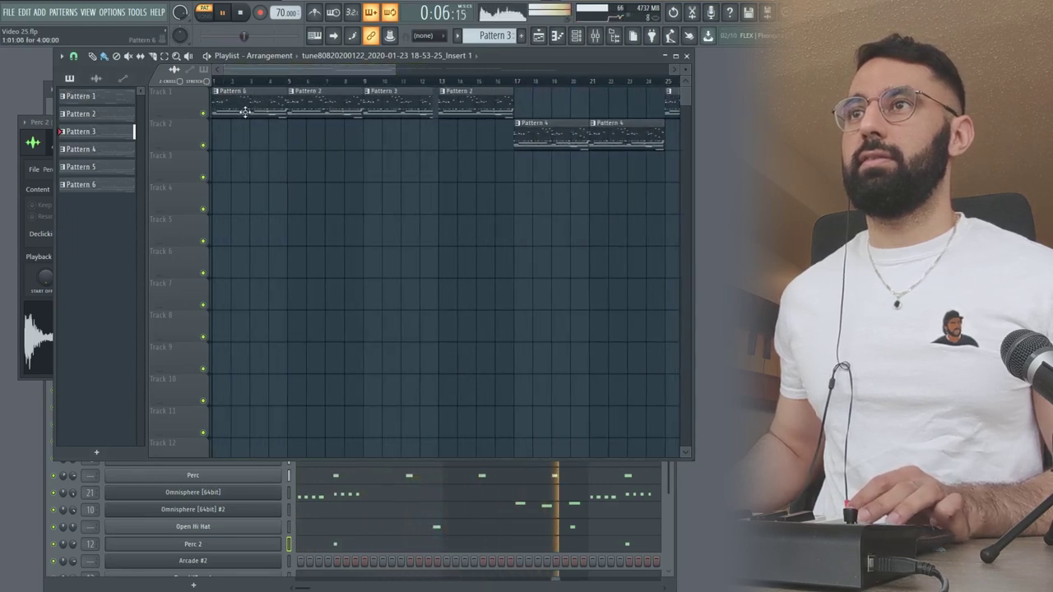
key("space")
scroll(291, 139, "up", 3)
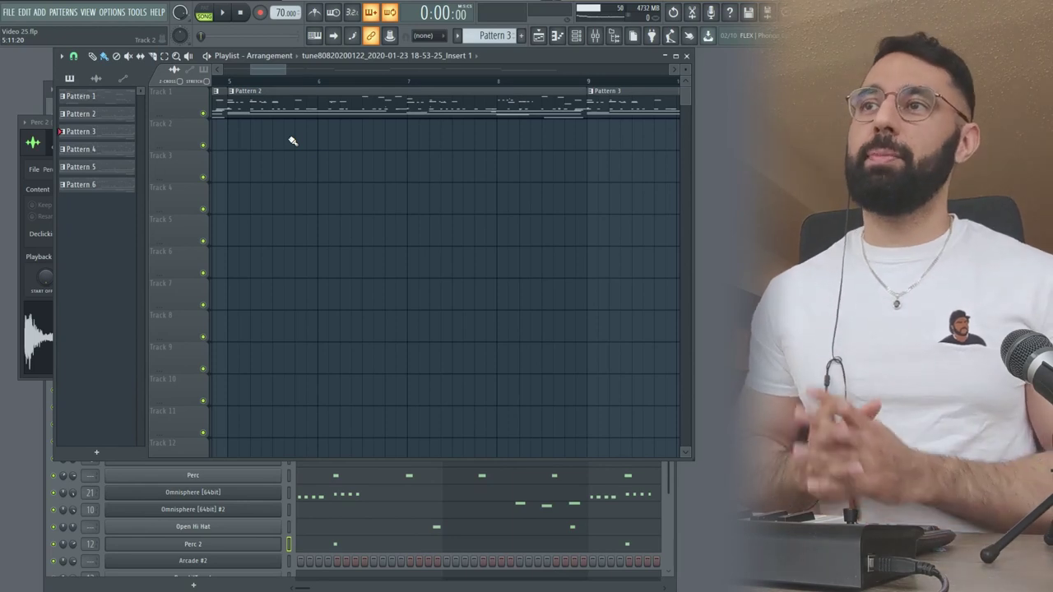